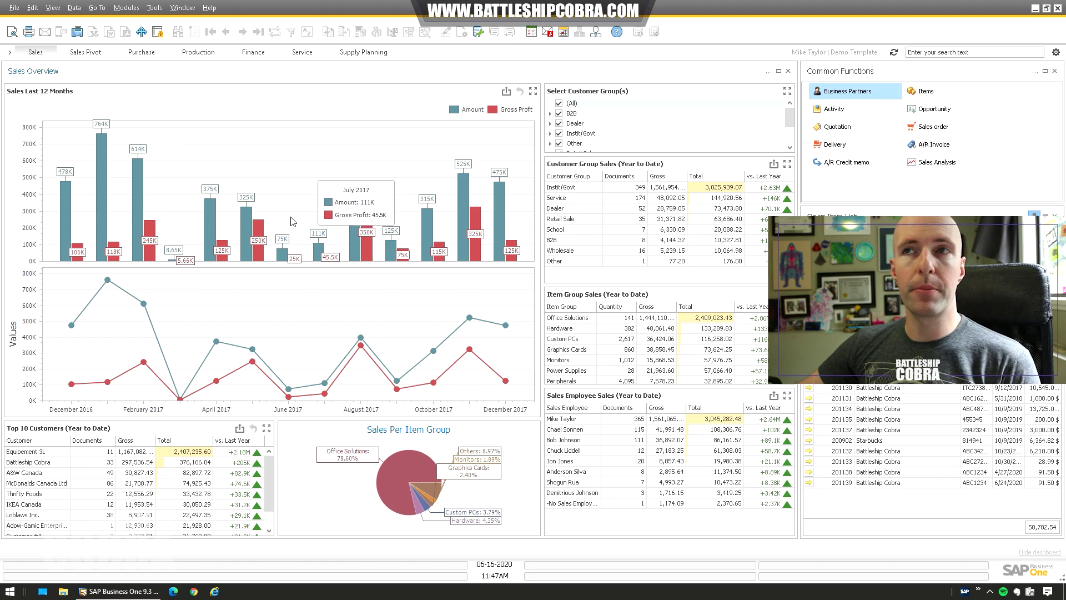
Open User-Defined Fields - Management and start a new field under Marketing Documents > Title
click(155, 8)
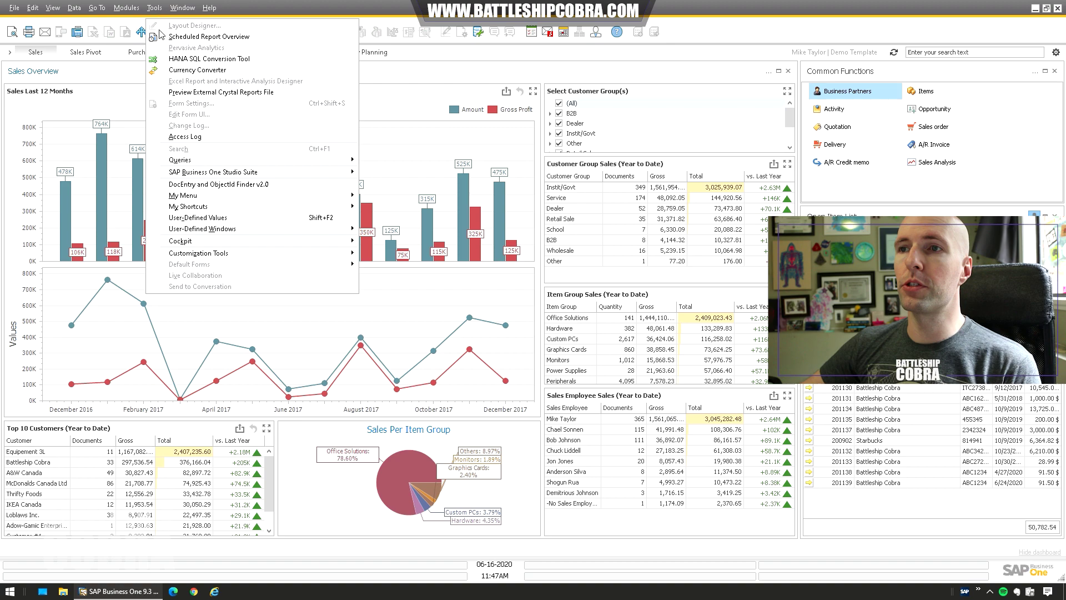
mouse_move(289, 253)
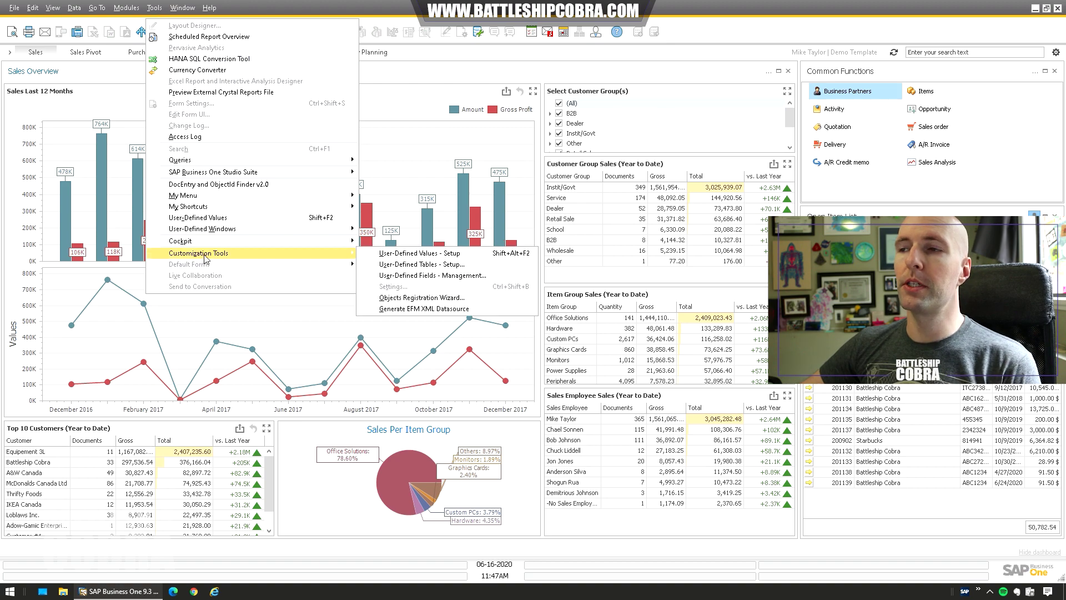
click(422, 276)
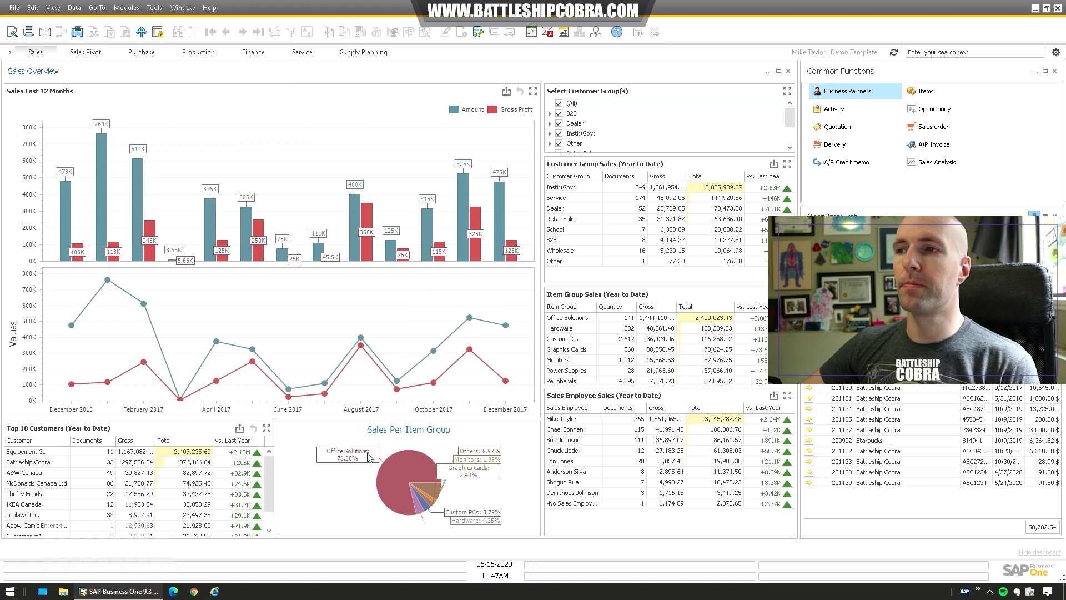
drag(369, 278, 264, 180)
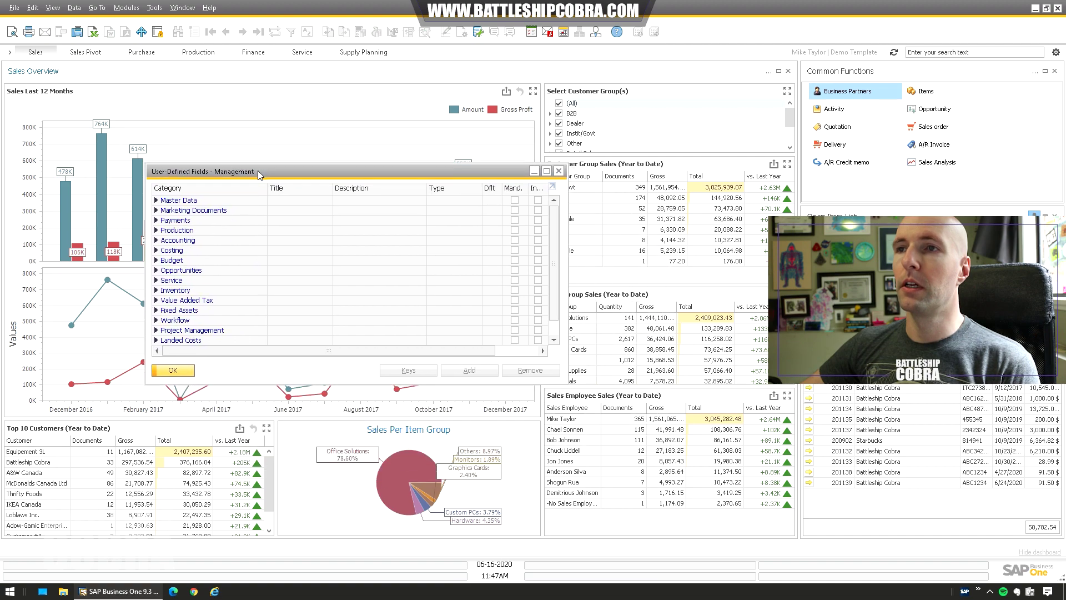
click(155, 211)
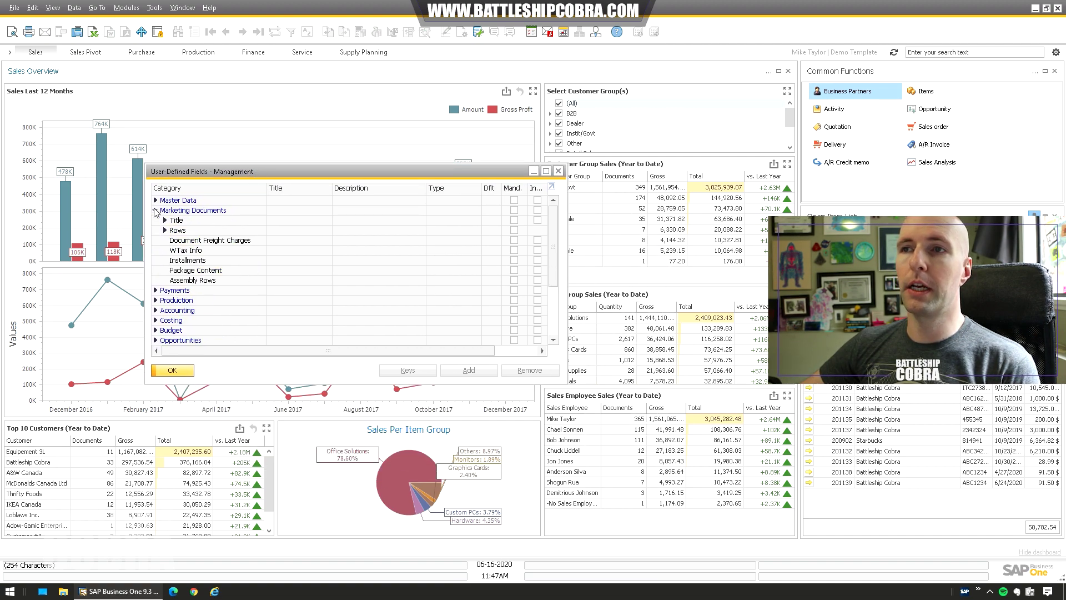
click(187, 223)
click(469, 372)
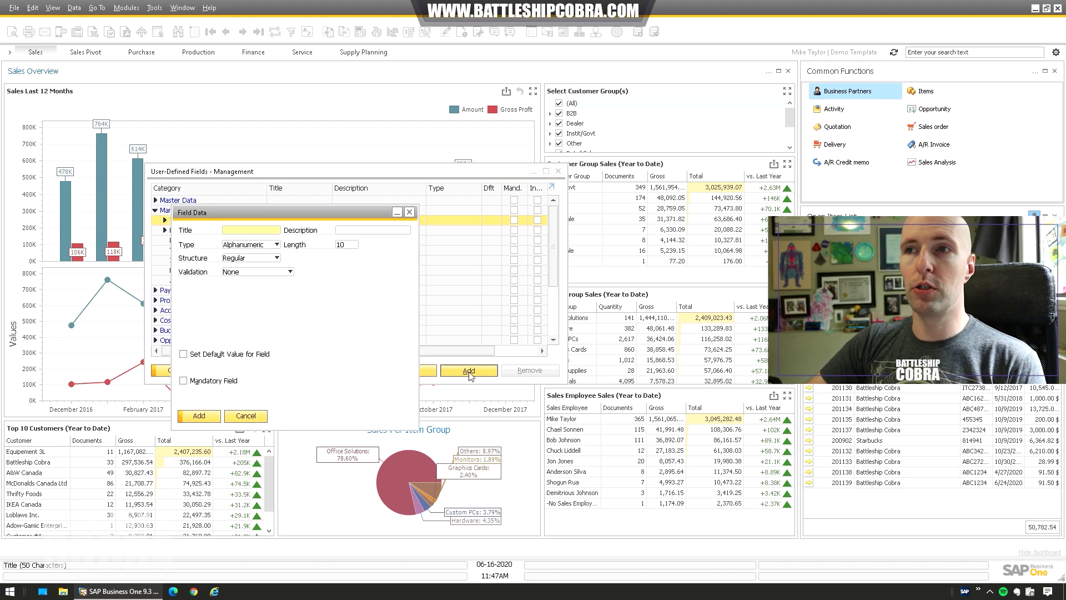
Name the field 'YouTube Ex' and set its validation to Valid Values
text(YouTube )
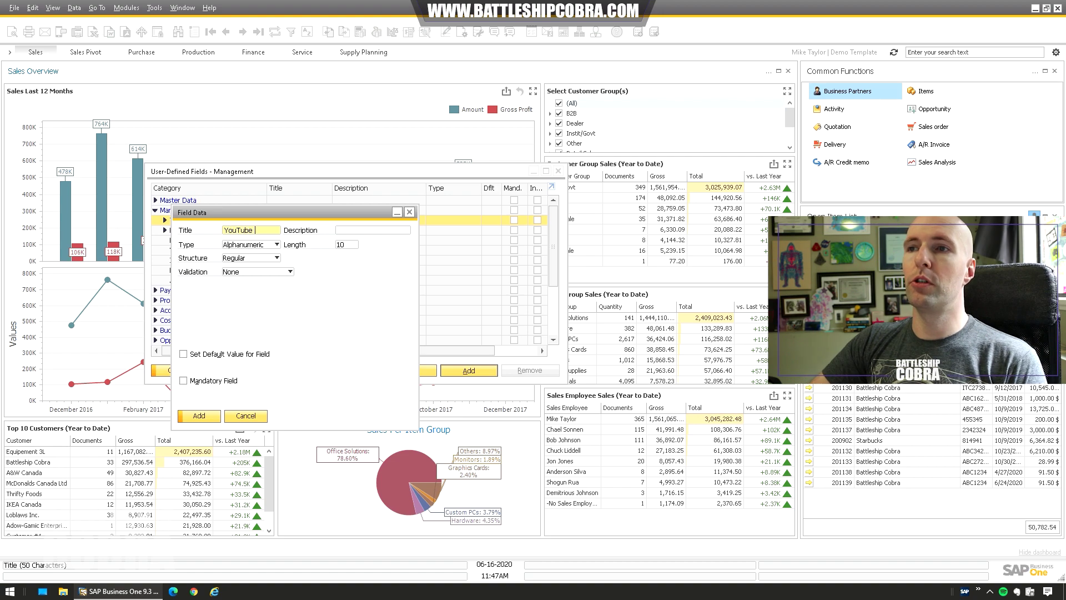
text(Ex)
key(Tab)
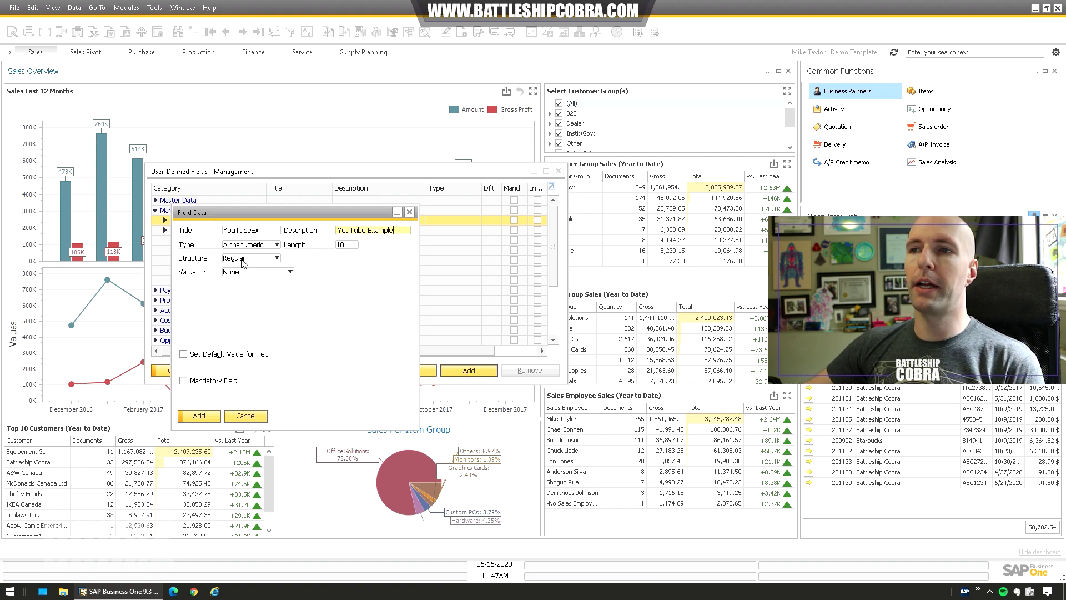
click(232, 272)
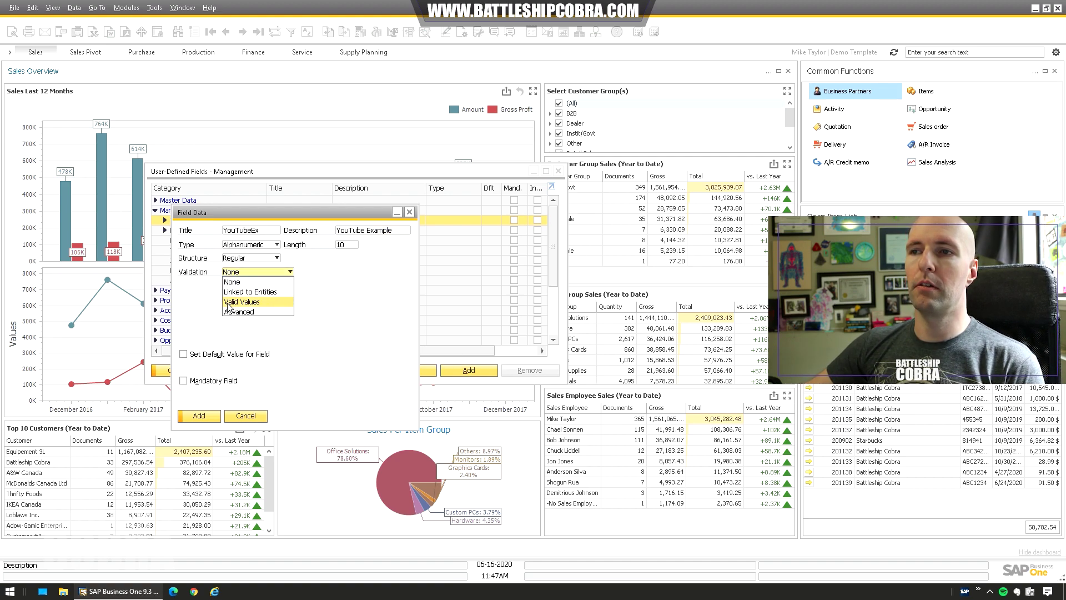
click(231, 305)
Enter the valid values Y/Yes and N/No
click(383, 300)
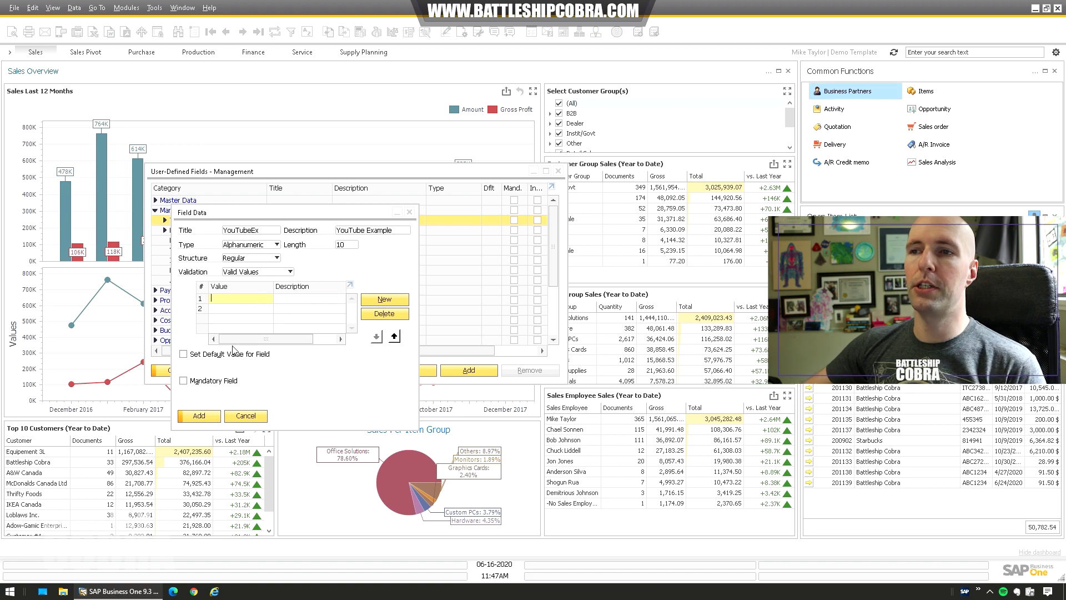
text(Y)
key(Tab)
text(Yes)
key(Tab)
text(N)
key(Tab)
text(No)
key(Tab)
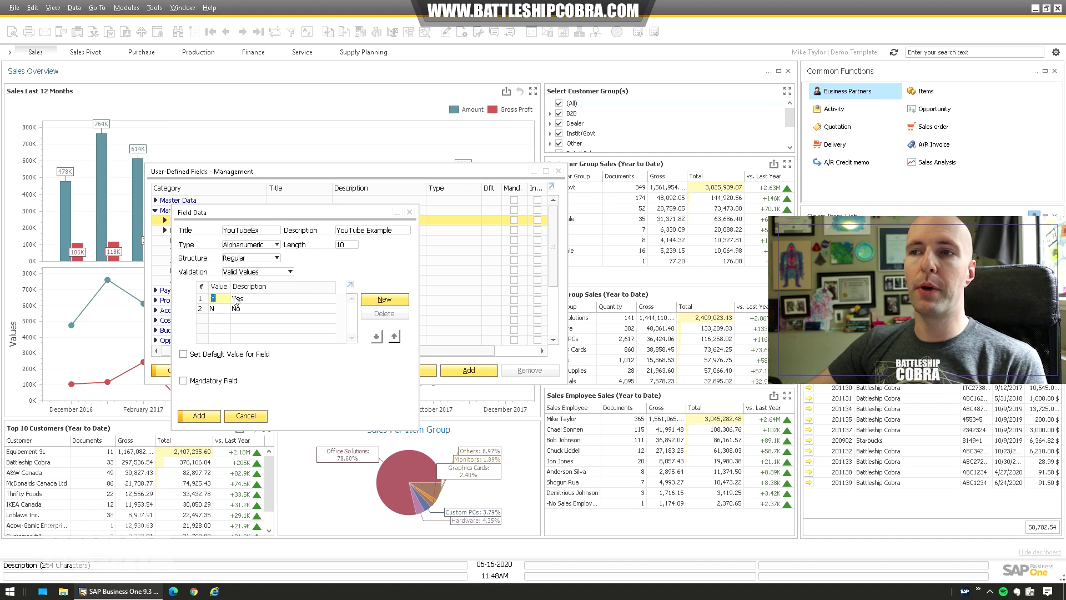
Default the field to N, make it mandatory, add it, and close the manager
click(213, 358)
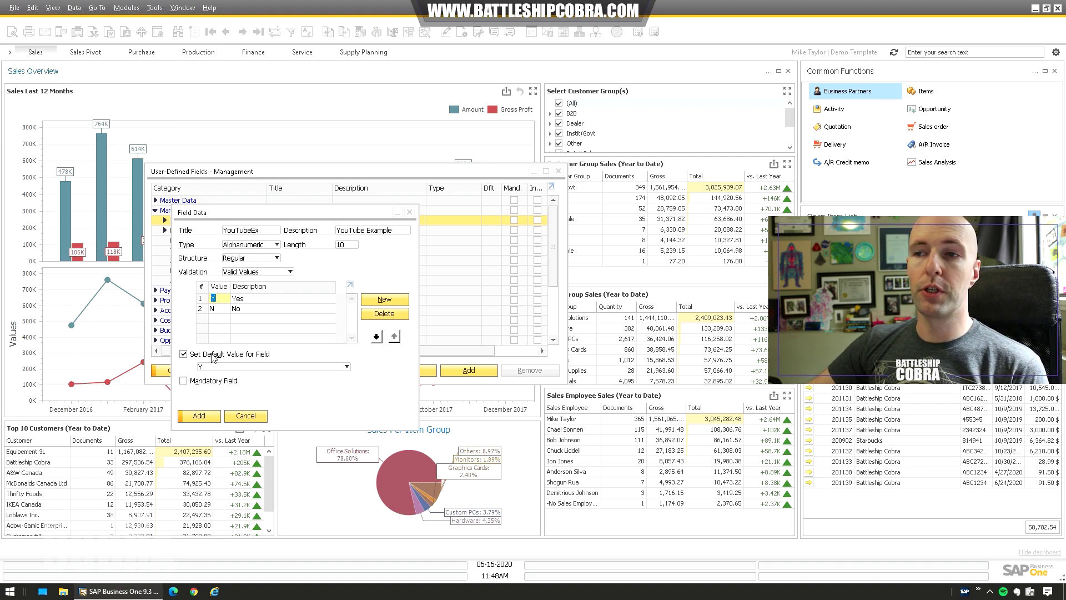
click(220, 367)
click(206, 386)
click(205, 385)
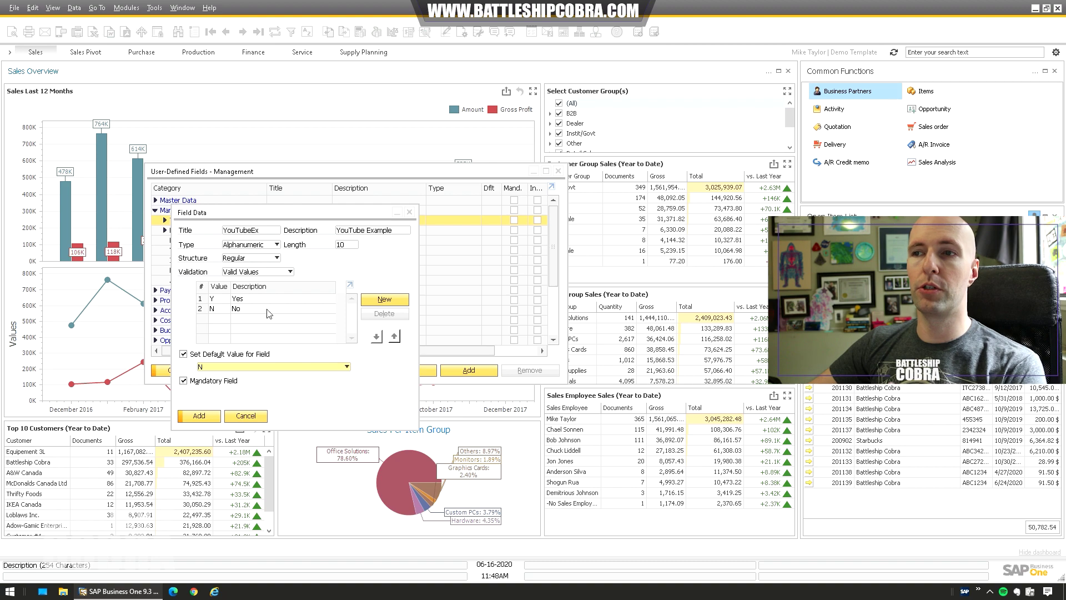
click(193, 418)
key(Return)
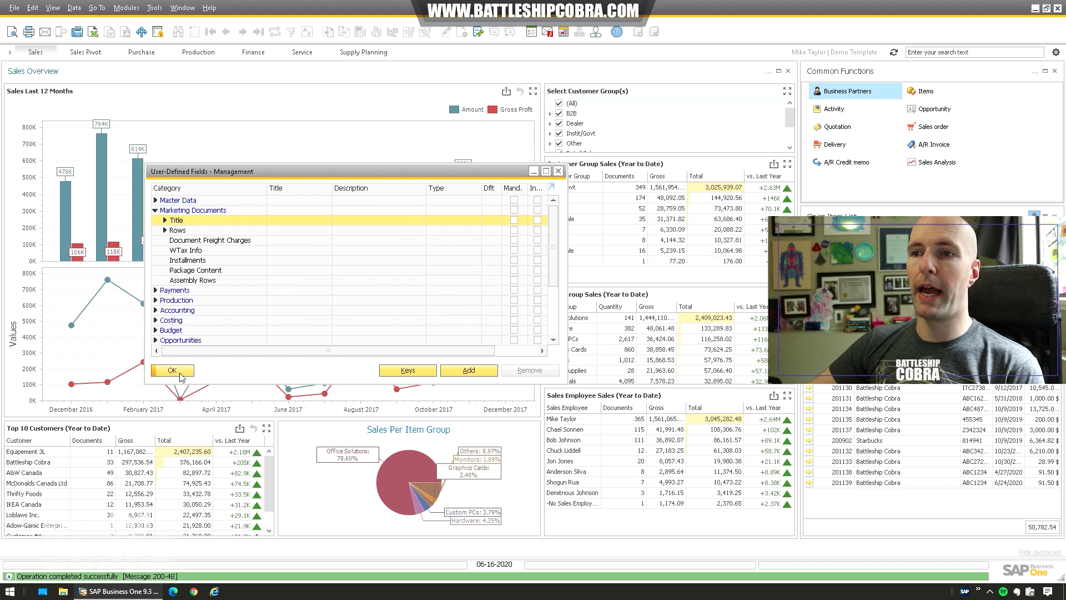
click(172, 371)
Open a new A/R Invoice and show its user-defined fields panel with Ctrl+Shift+U
click(56, 165)
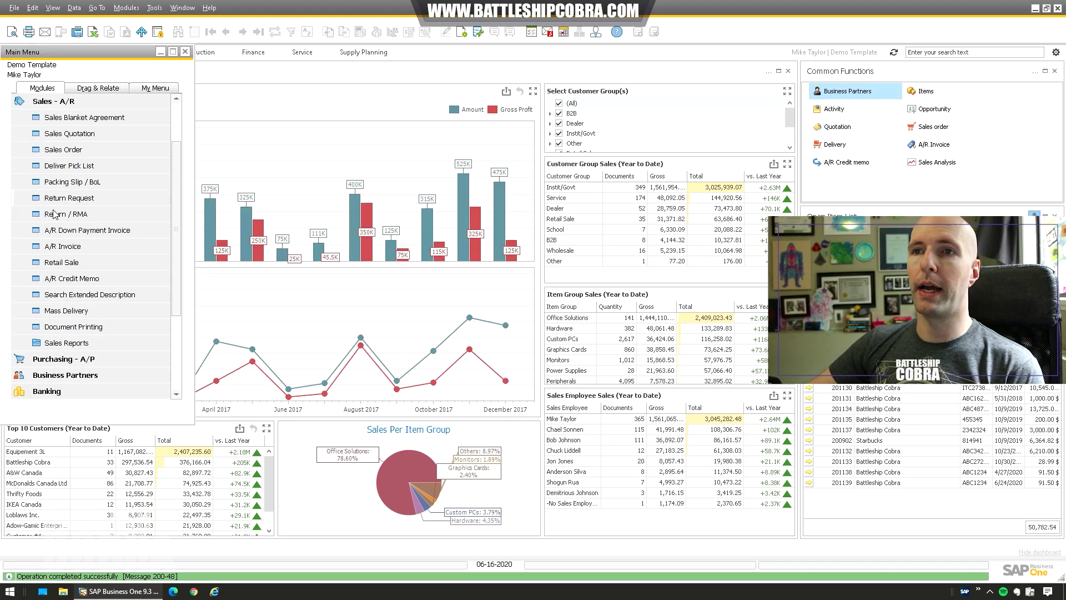
click(60, 248)
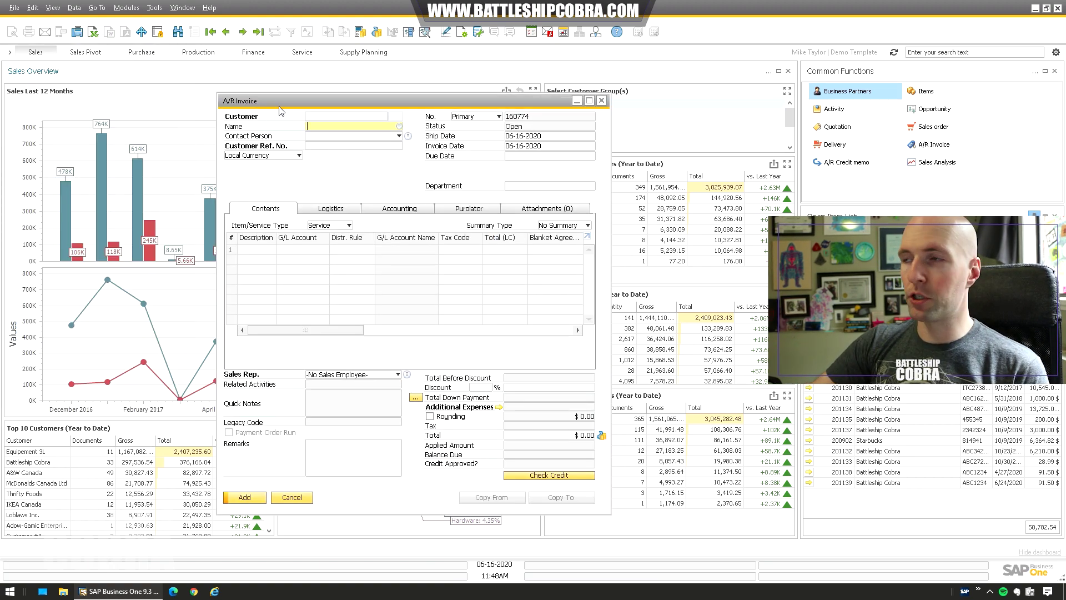
key(ctrl+shift+u)
scroll(711, 300, down, 5)
scroll(823, 428, down, 3)
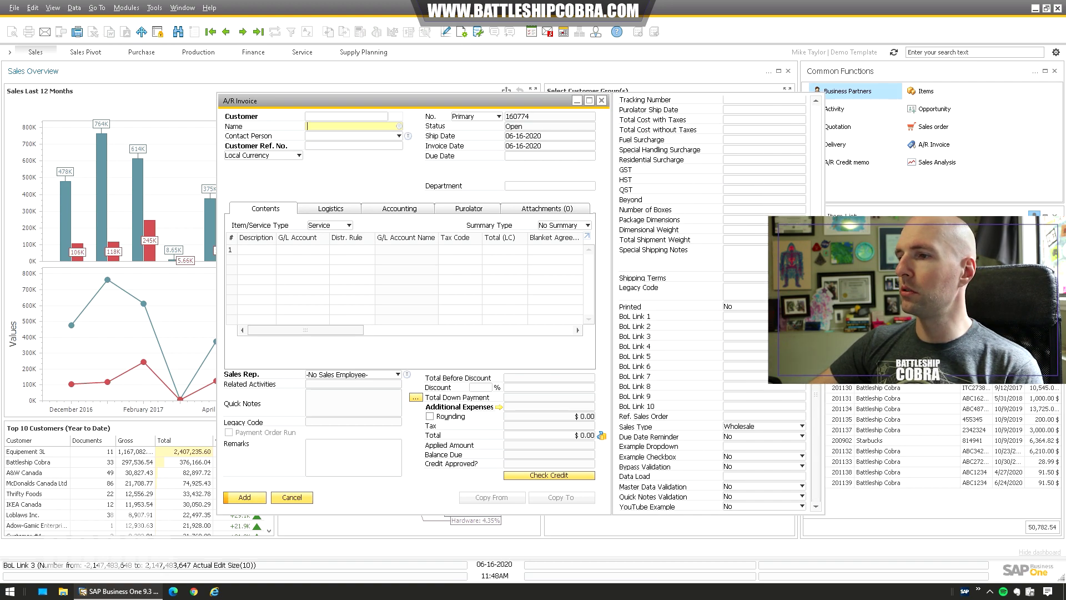
Add the YouTube Example UDF onto the main invoice window, below Due Date
right_click(740, 508)
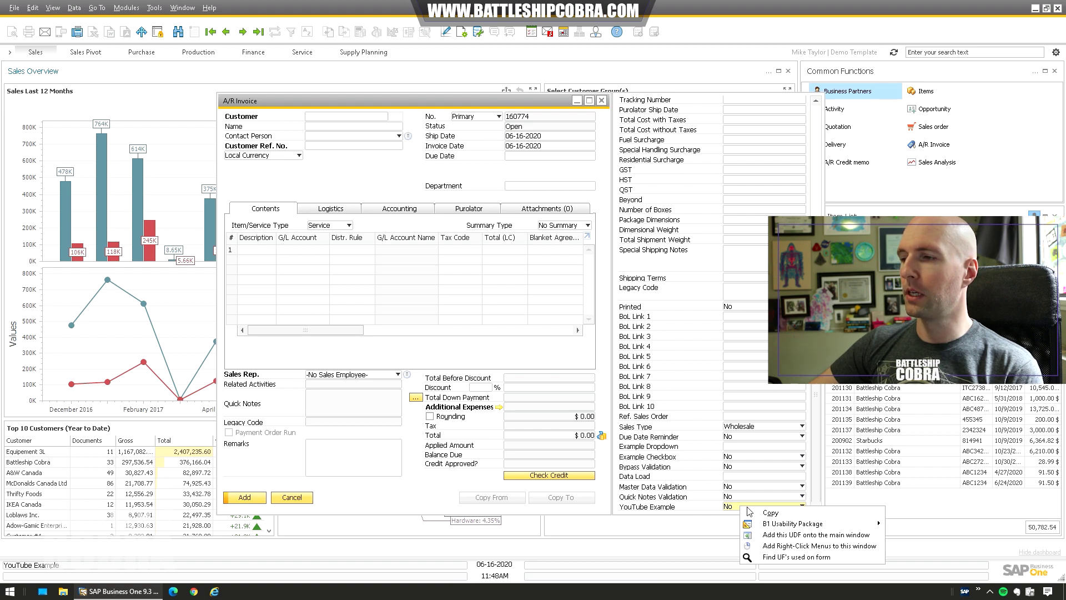
click(793, 535)
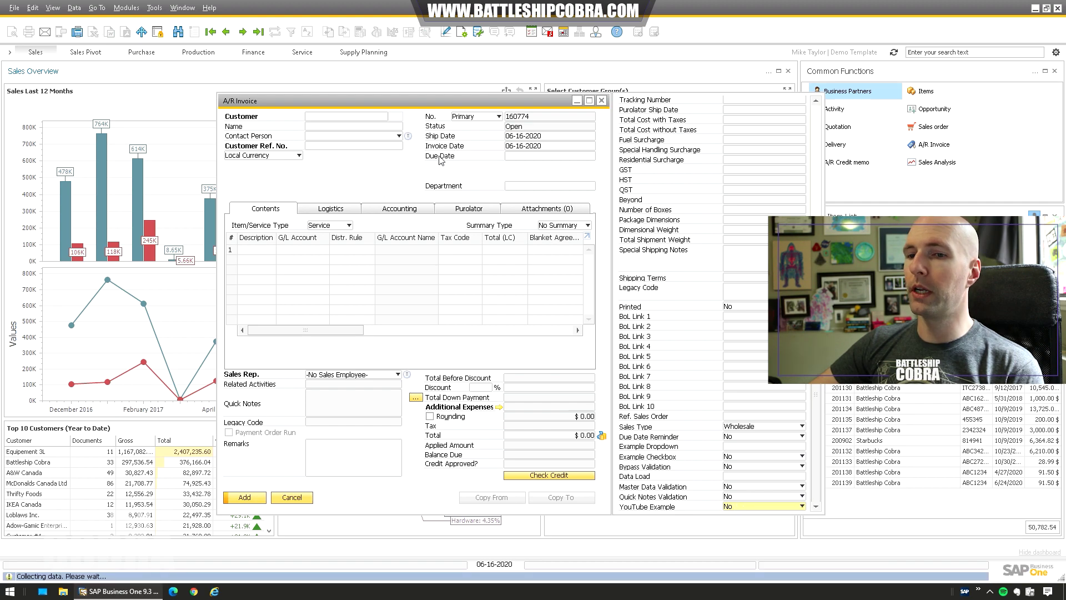
click(538, 322)
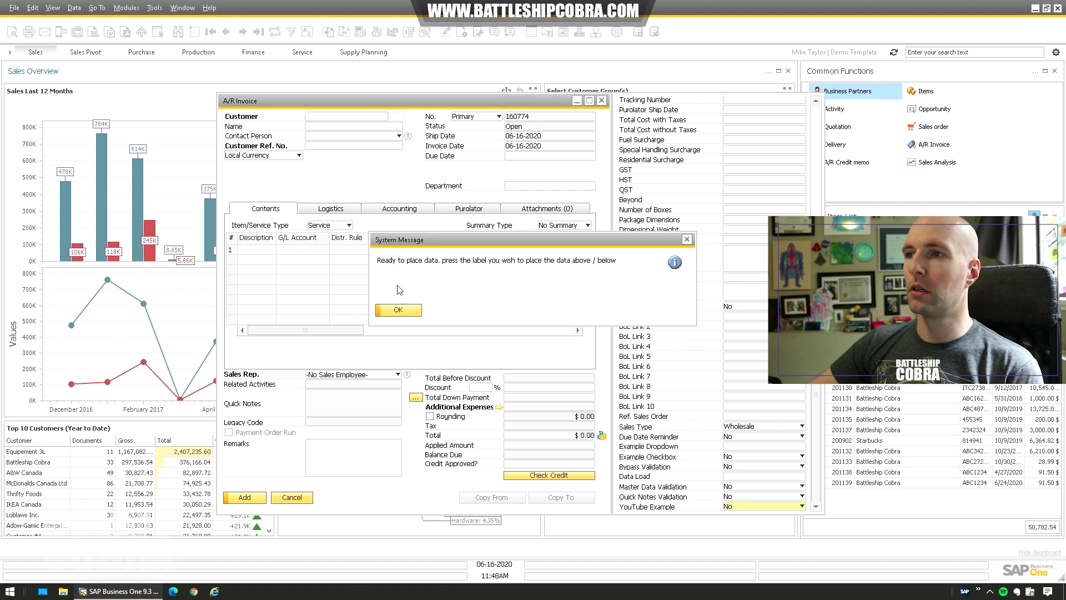
click(391, 311)
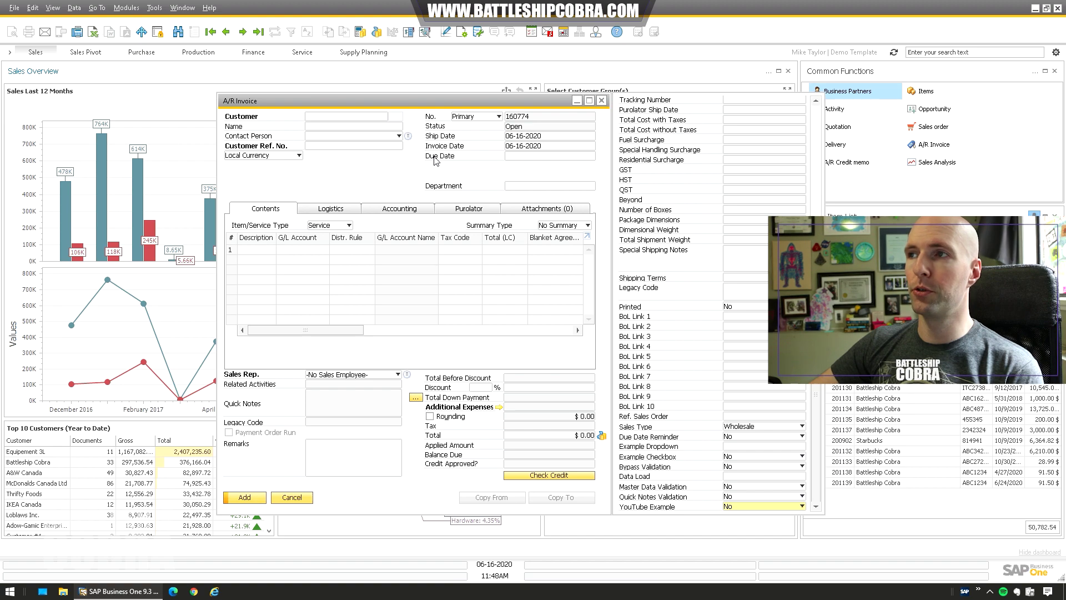
click(435, 160)
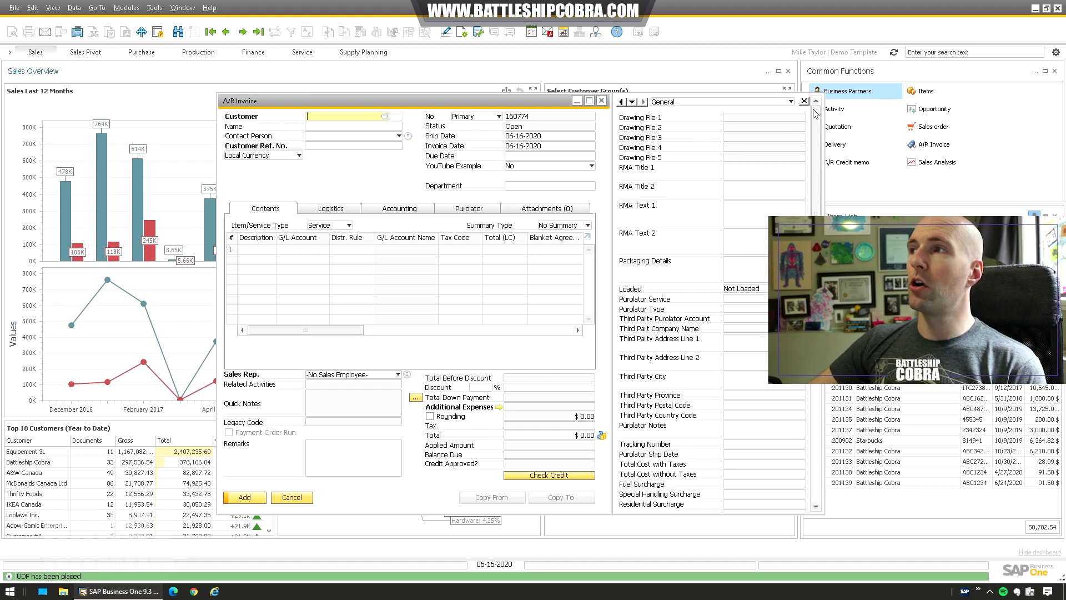
Hide the UDF panel, keep YouTube Example at No, and open Edit Item Placement Tool Configuration
click(804, 102)
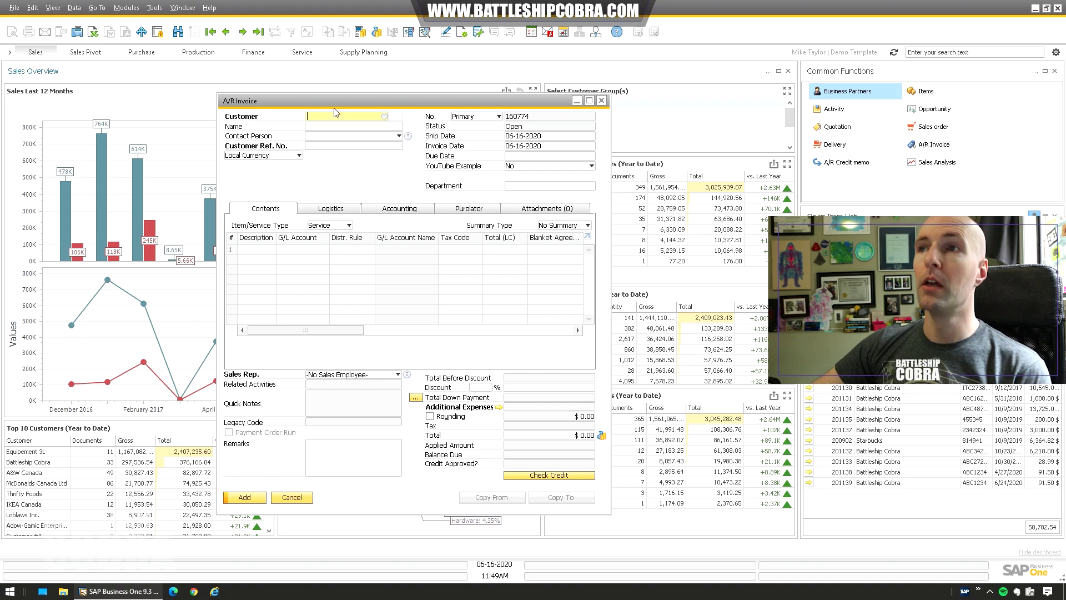
drag(329, 105, 324, 104)
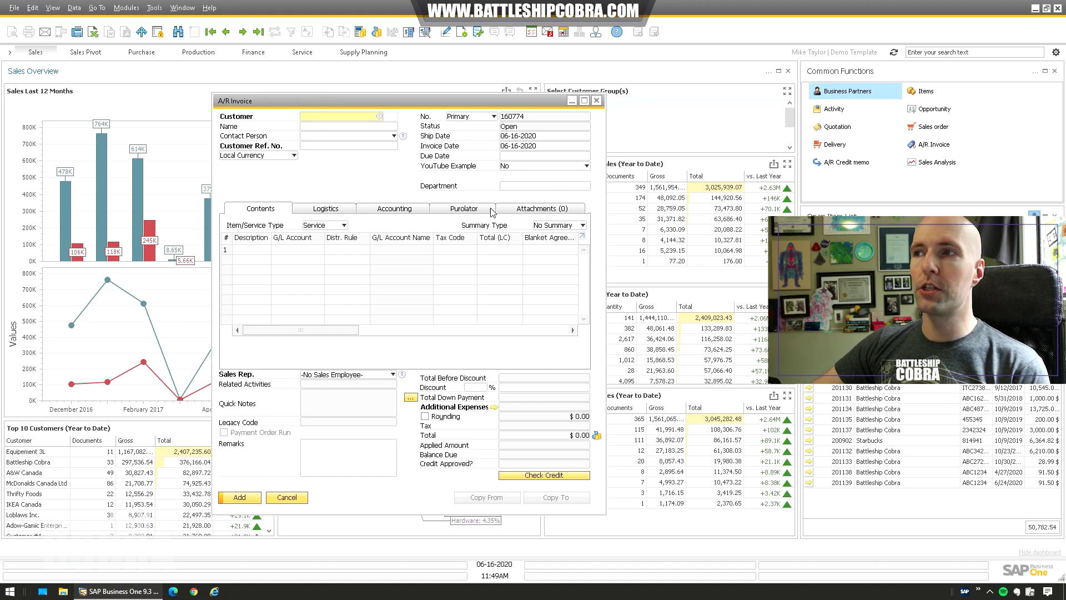
click(556, 166)
click(544, 183)
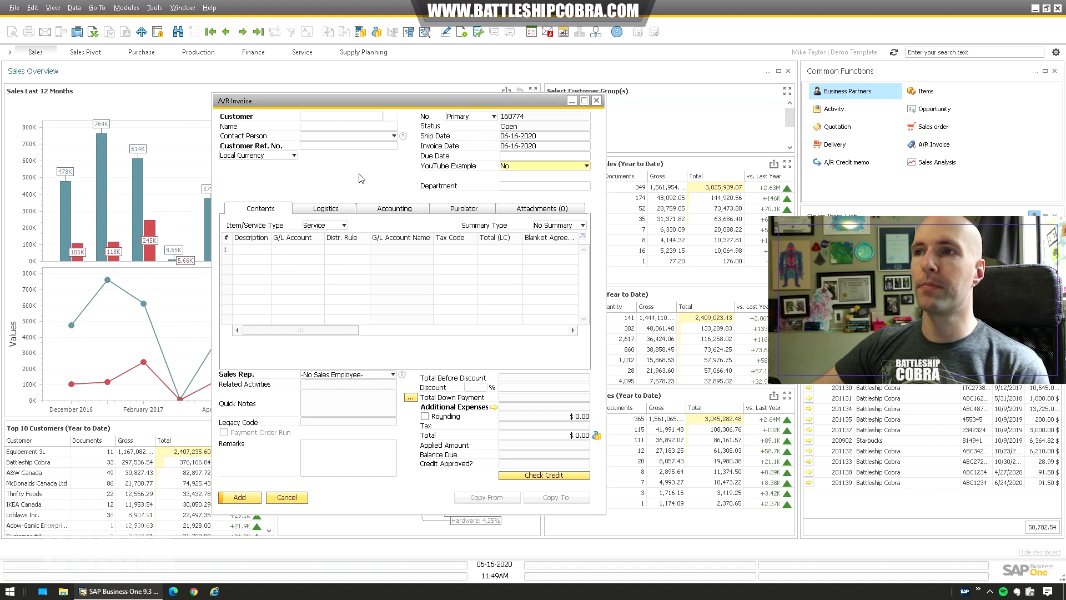
right_click(362, 178)
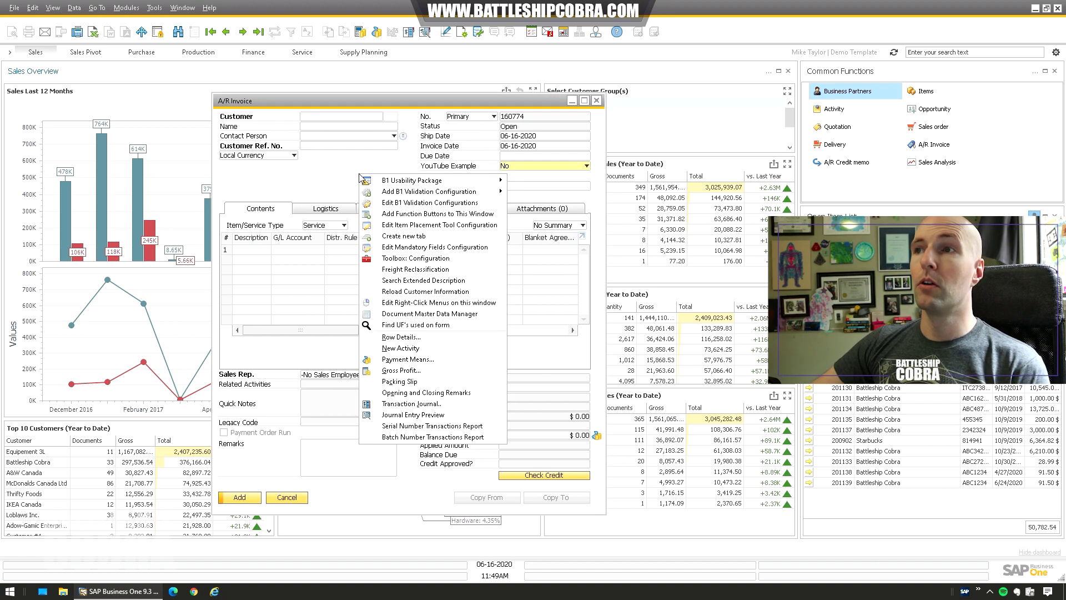
click(398, 225)
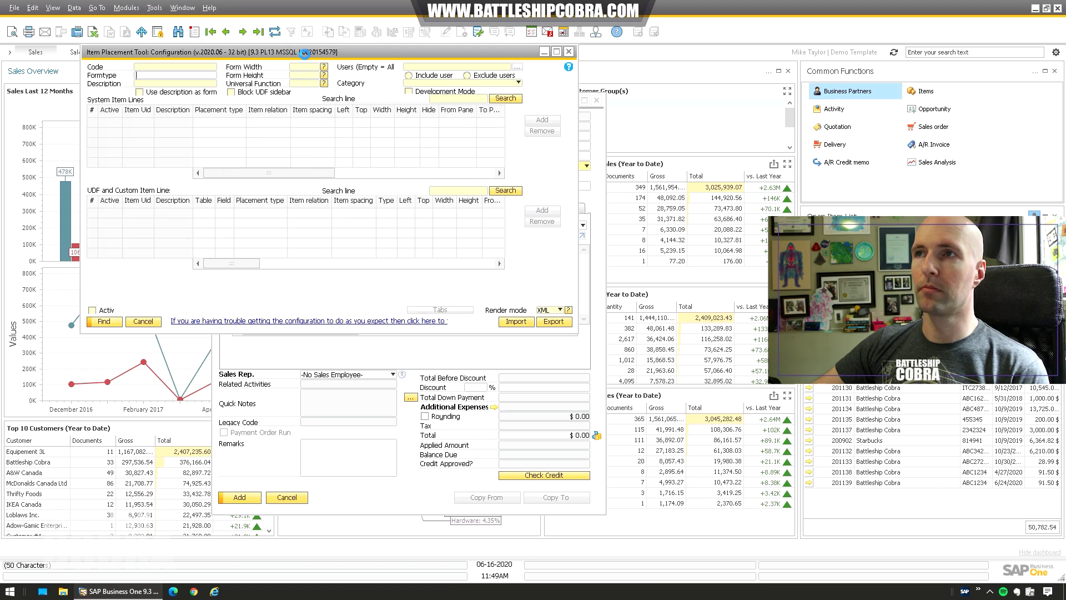
Change the YouTube Example row's Type to Checkbox, update, and save the configuration
drag(306, 58, 298, 154)
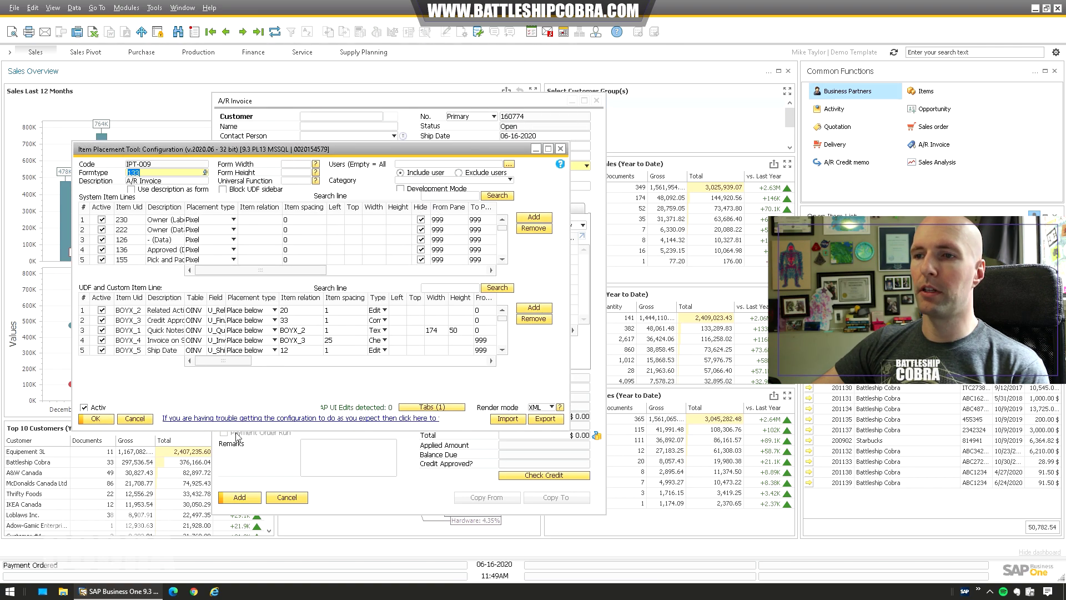
drag(240, 431, 232, 509)
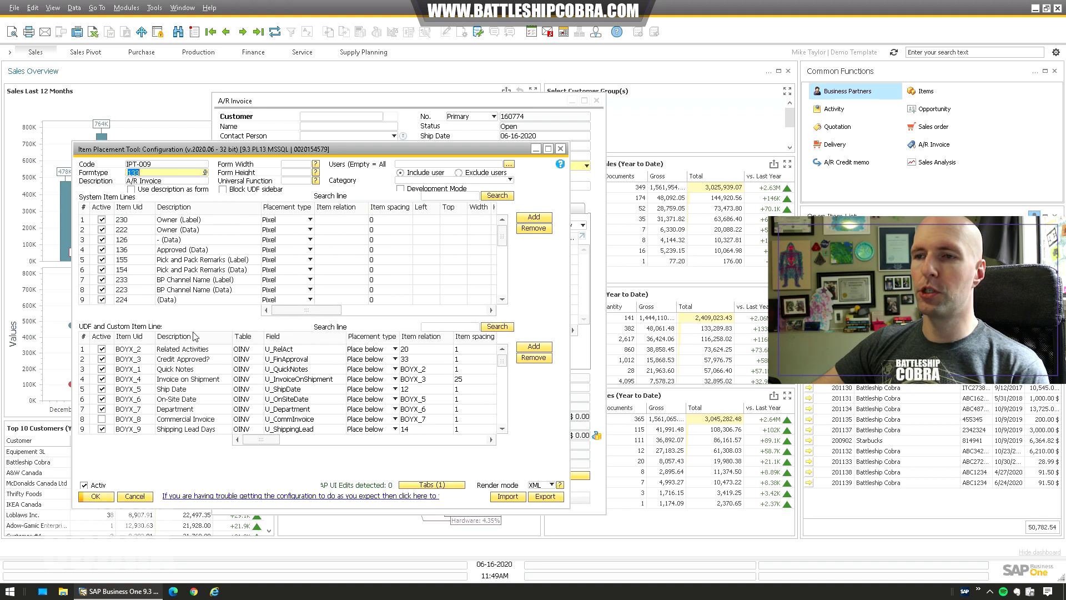
drag(504, 364, 503, 419)
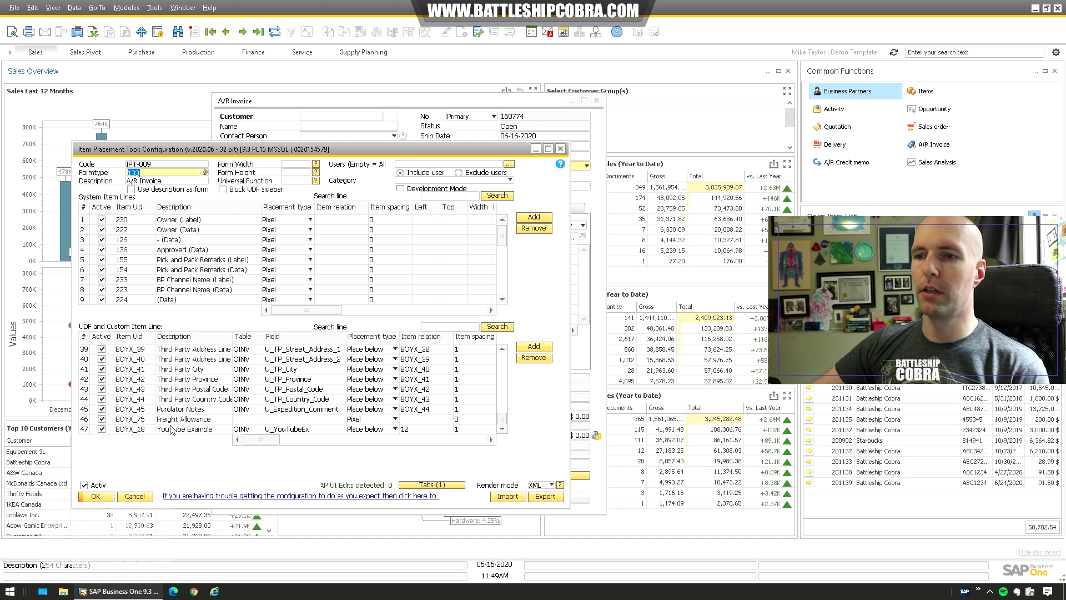
drag(257, 439, 297, 439)
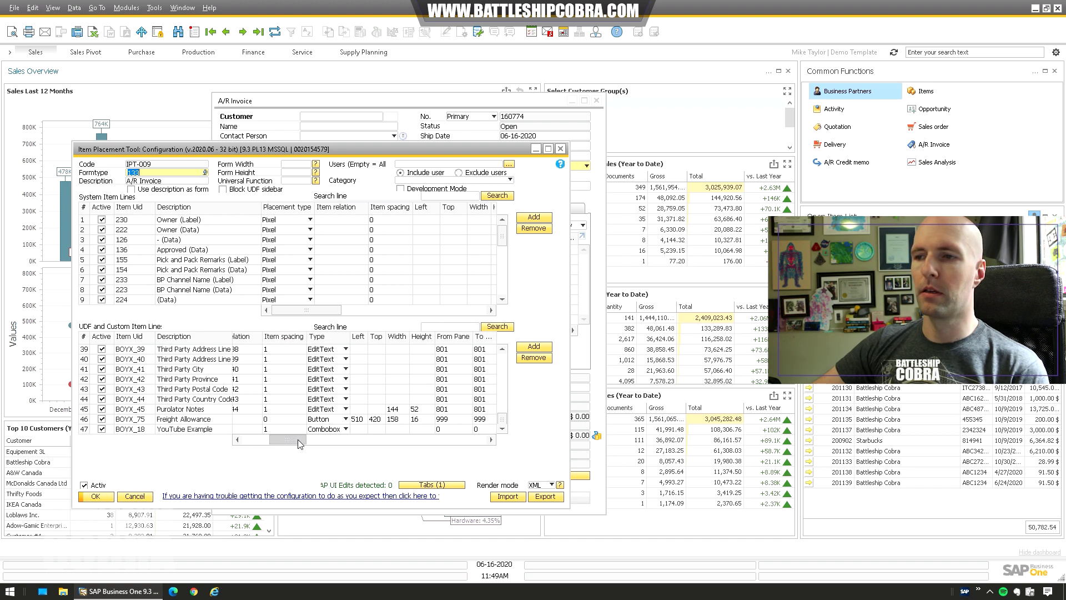
click(336, 430)
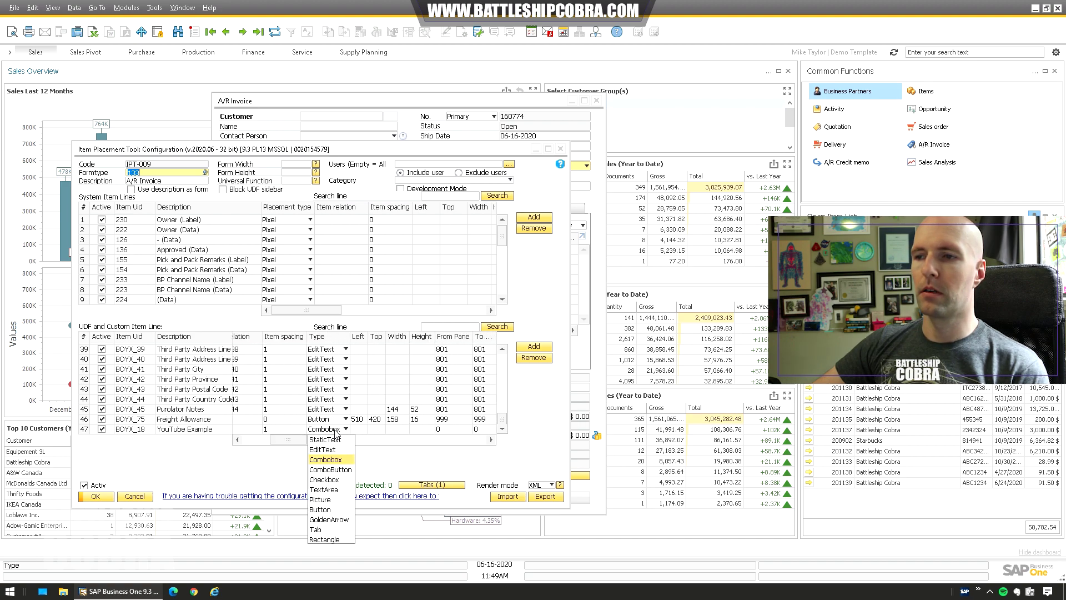
click(328, 479)
click(99, 499)
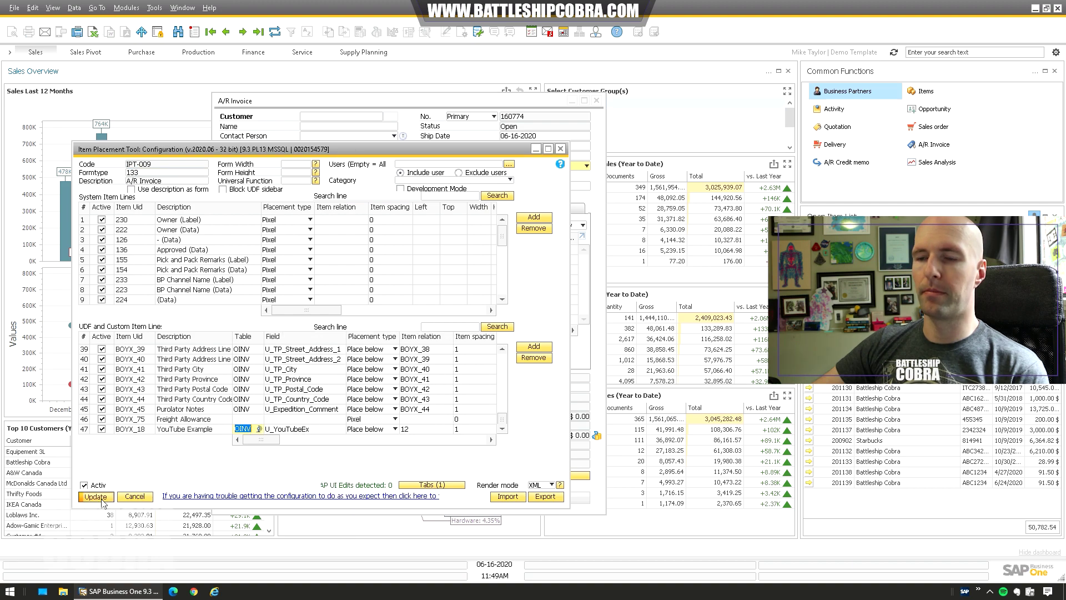
click(126, 7)
Open a new A/R Invoice and tick the YouTube Example checkbox
mouse_move(153, 70)
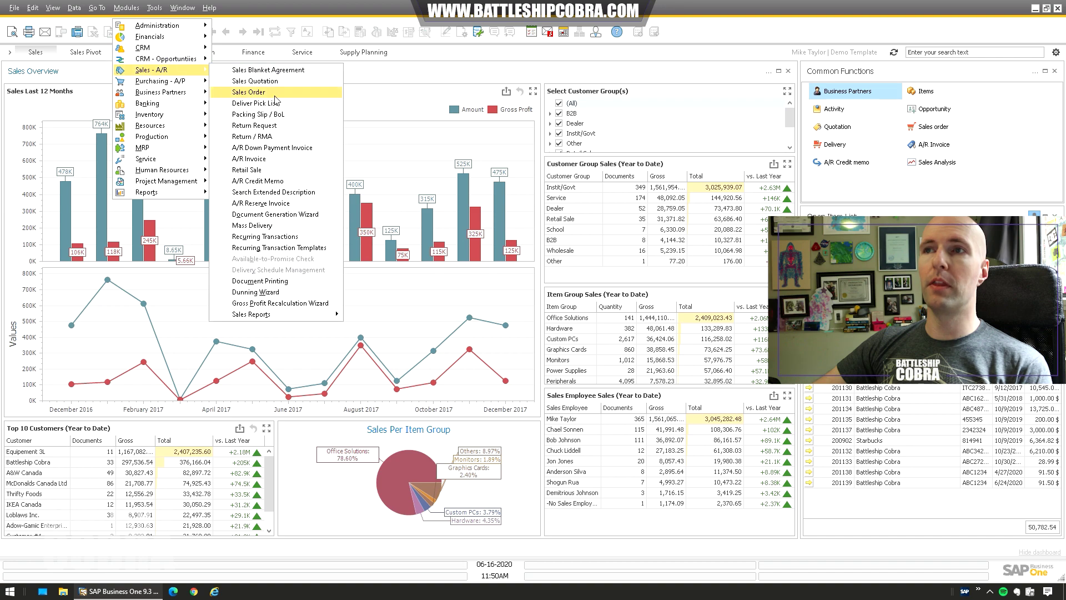
click(256, 160)
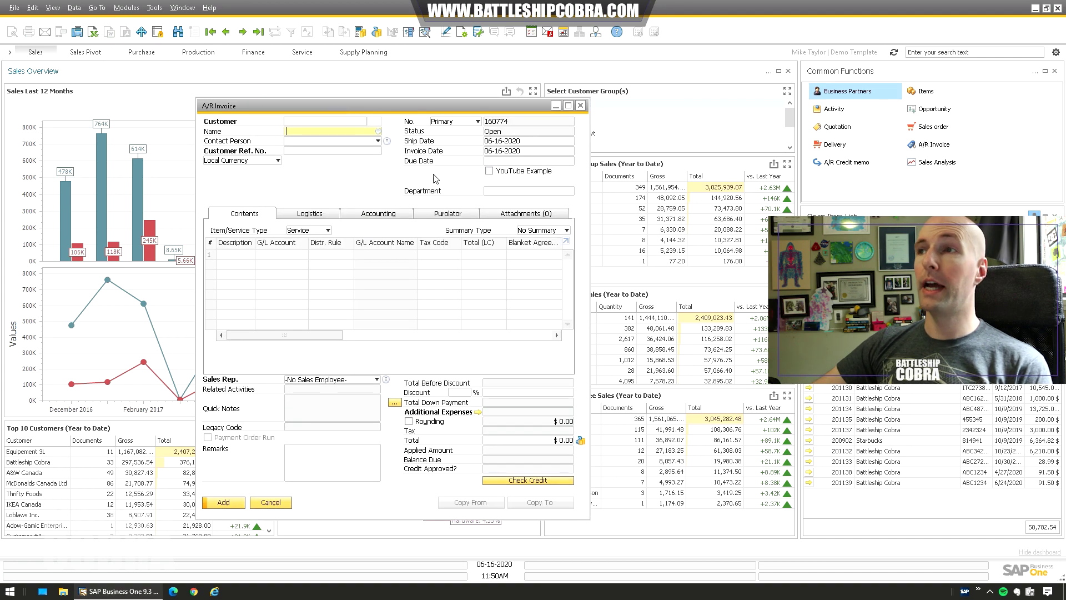
click(490, 171)
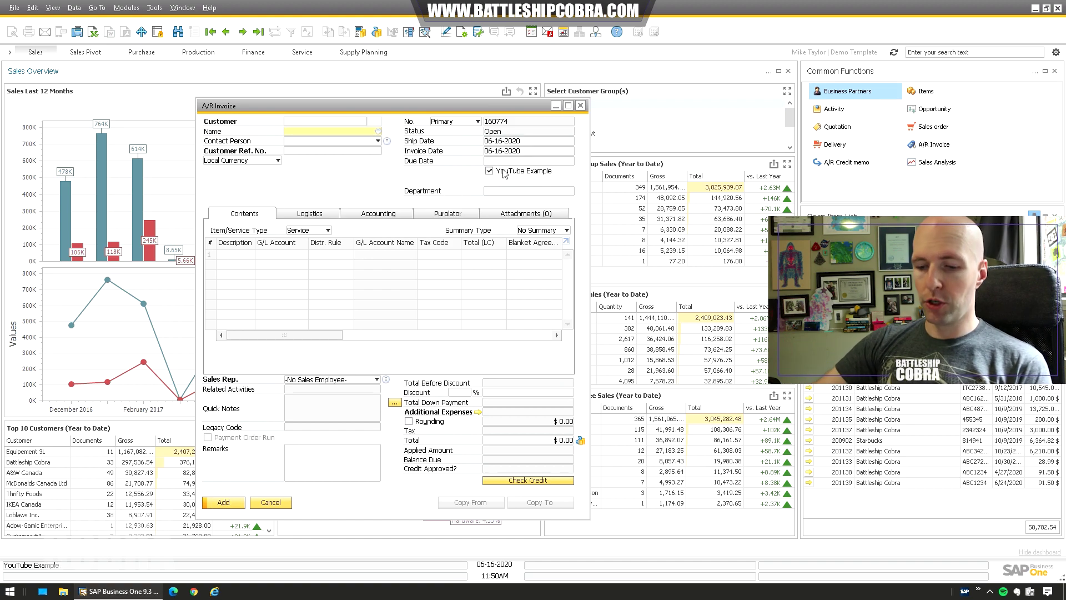
Review the user-defined fields panel, close it, and begin typing the customer name 'ba'
key(ctrl+shift+u)
scroll(669, 188, down, 10)
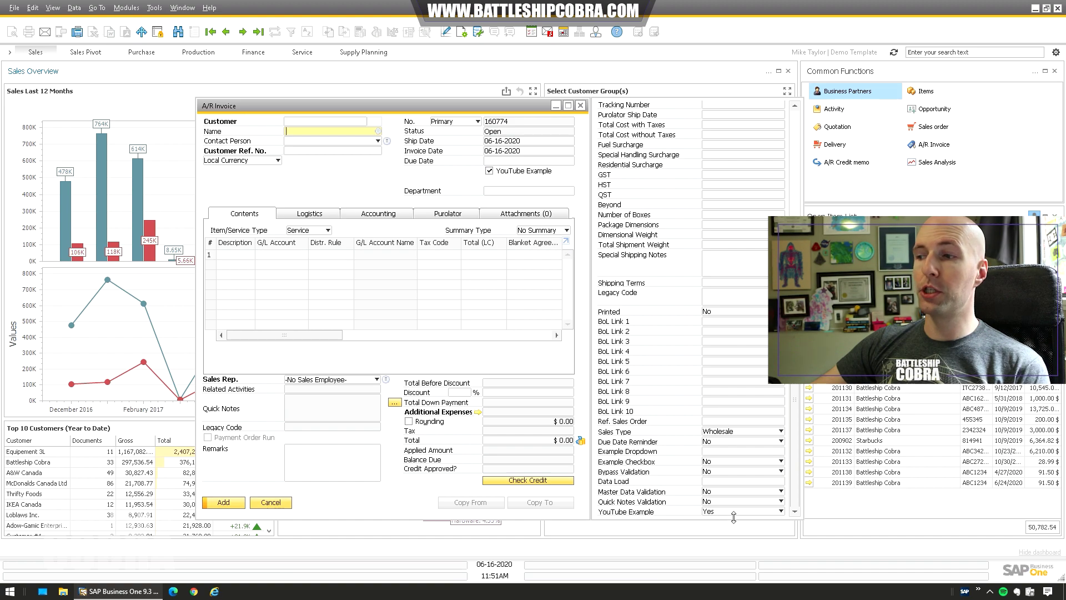
click(797, 140)
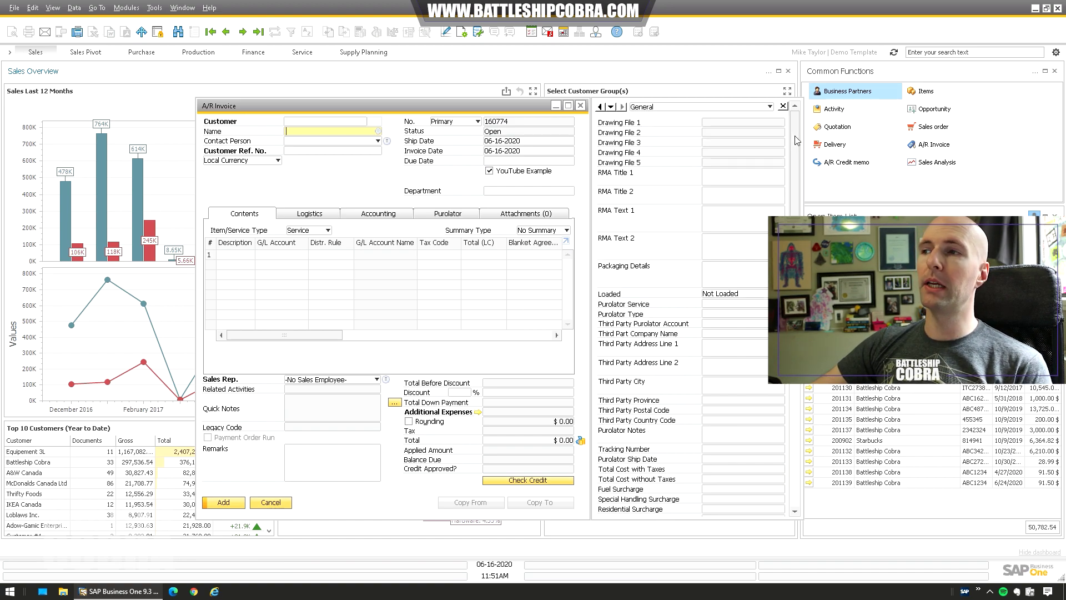
click(783, 106)
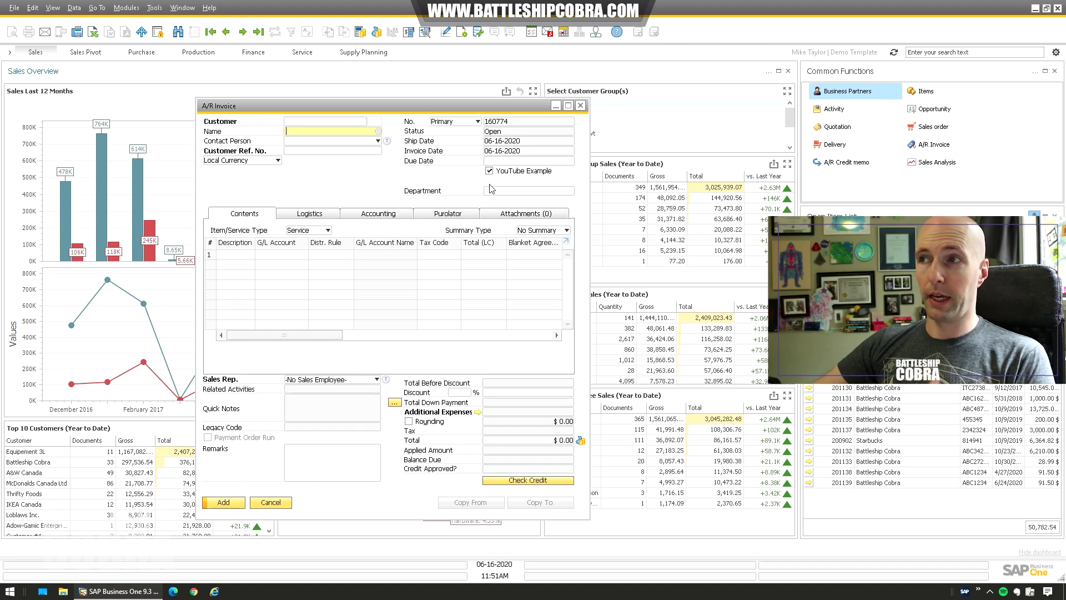
text(battle)
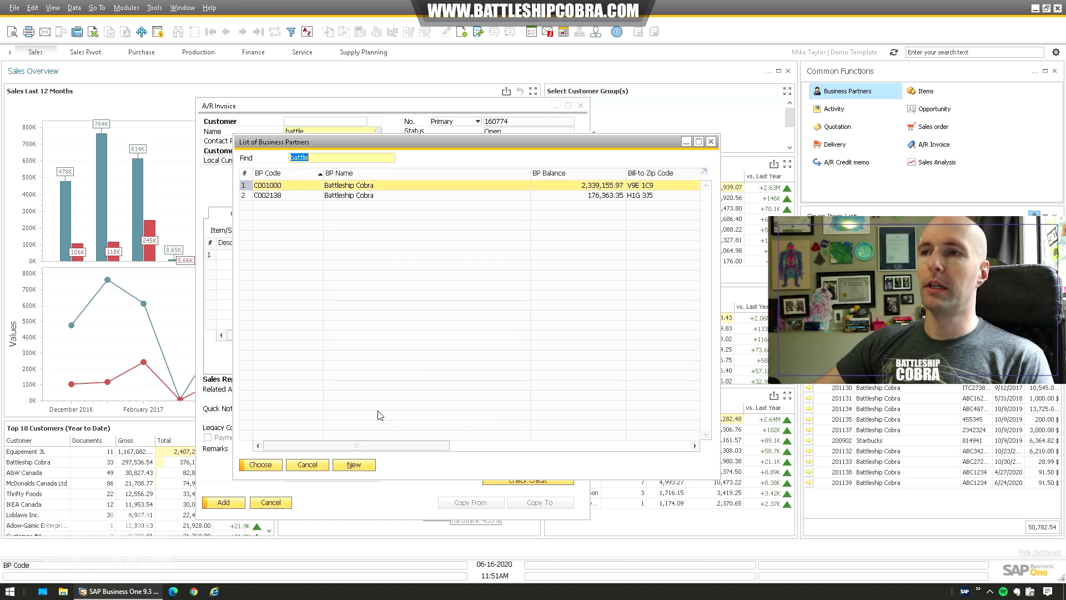
Run the customer name search to list the matching business partners
key(Return)
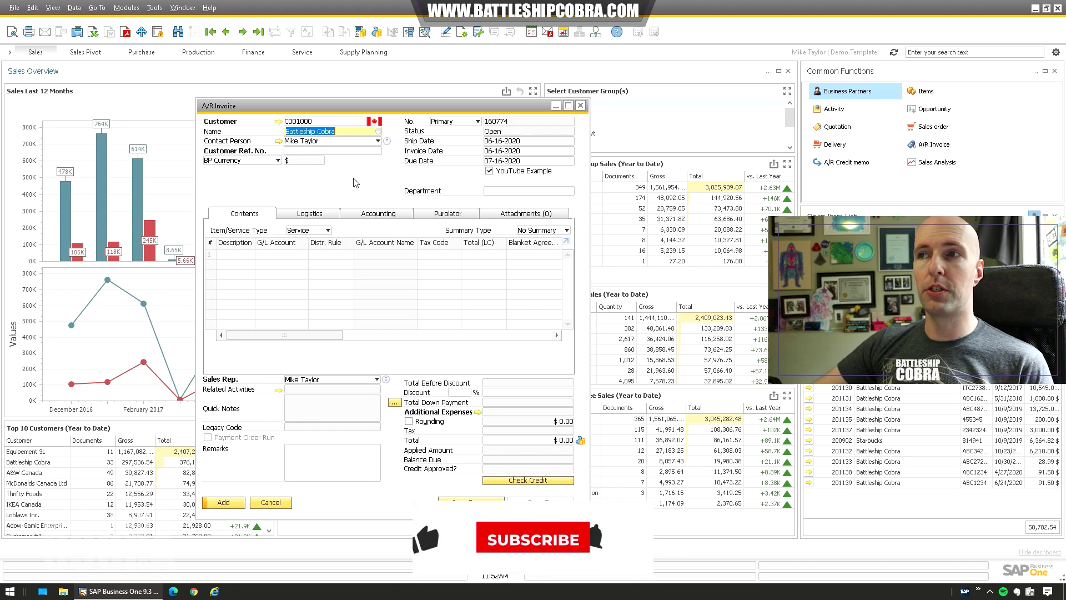
Reopen the A/R Invoice's Item Placement Tool configuration and widen its window
right_click(292, 181)
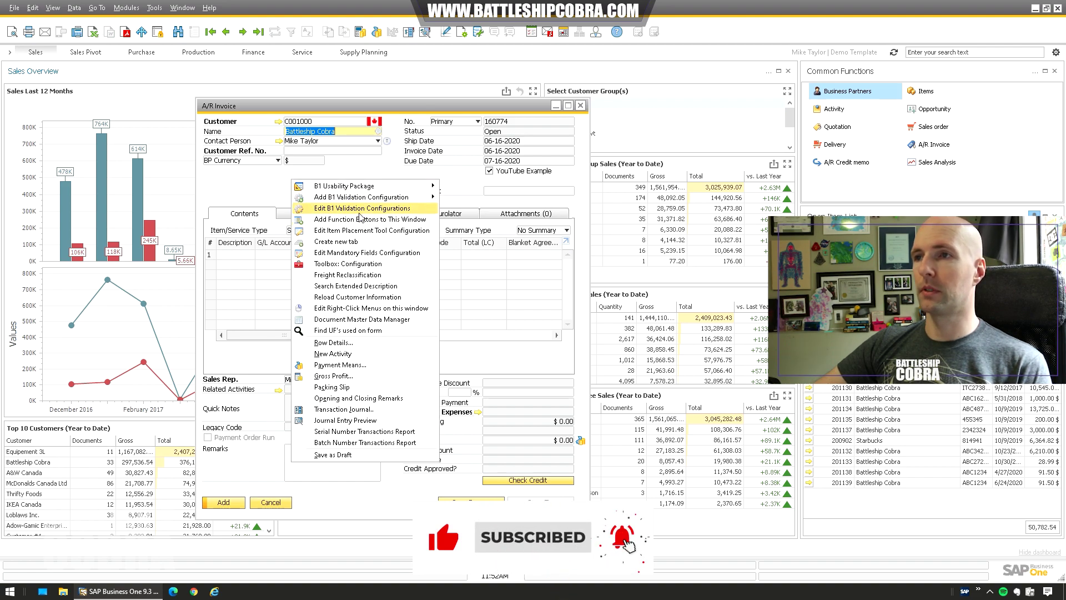
click(356, 231)
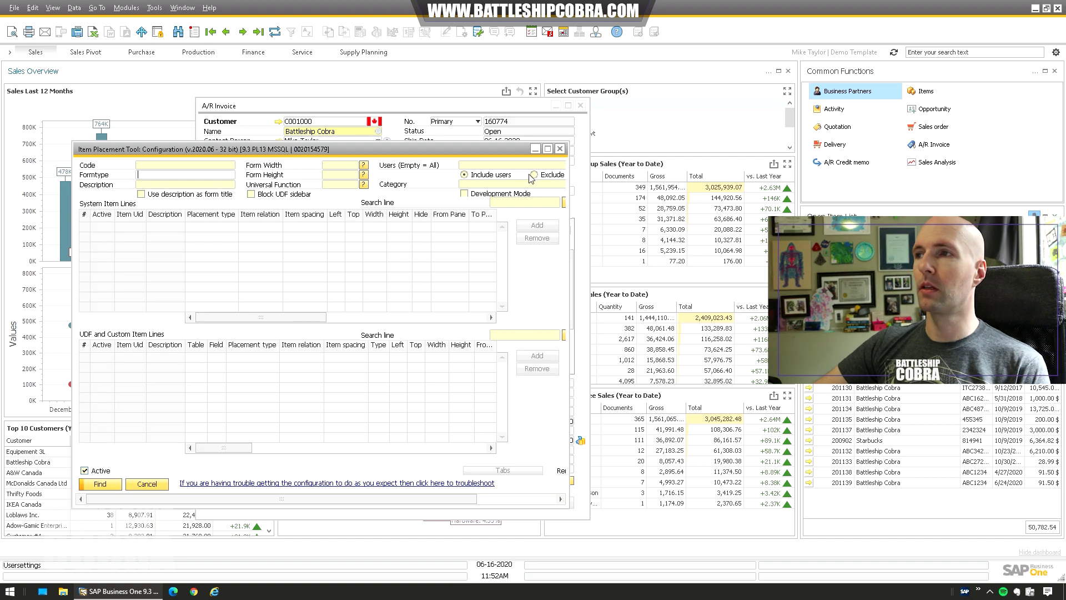
drag(446, 148, 564, 111)
Turn on View > System Information to identify Cancel as item 2, then return to the configuration
click(299, 512)
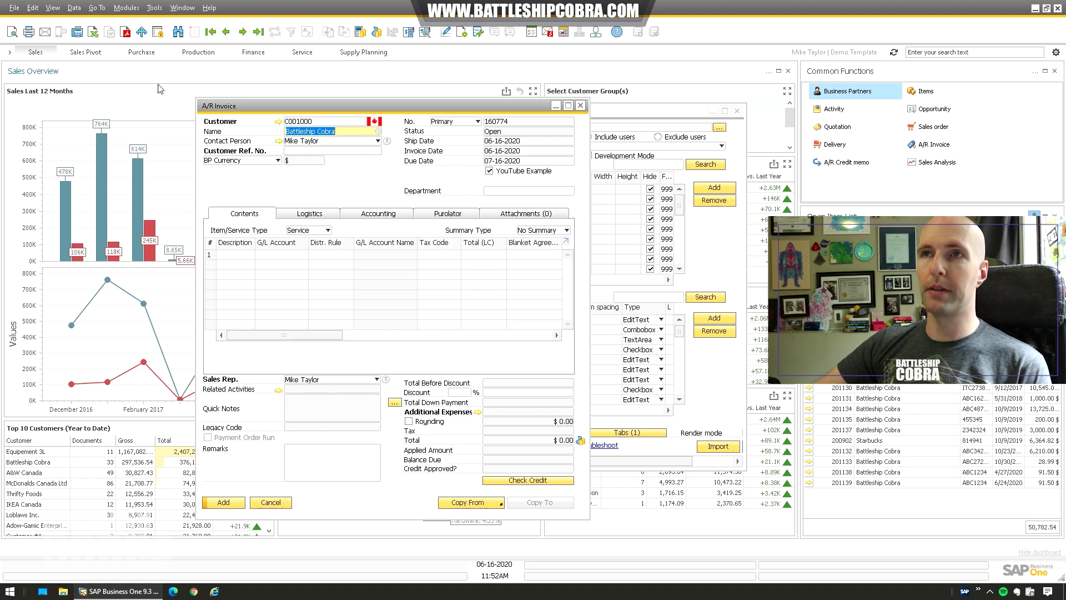
click(53, 12)
click(68, 37)
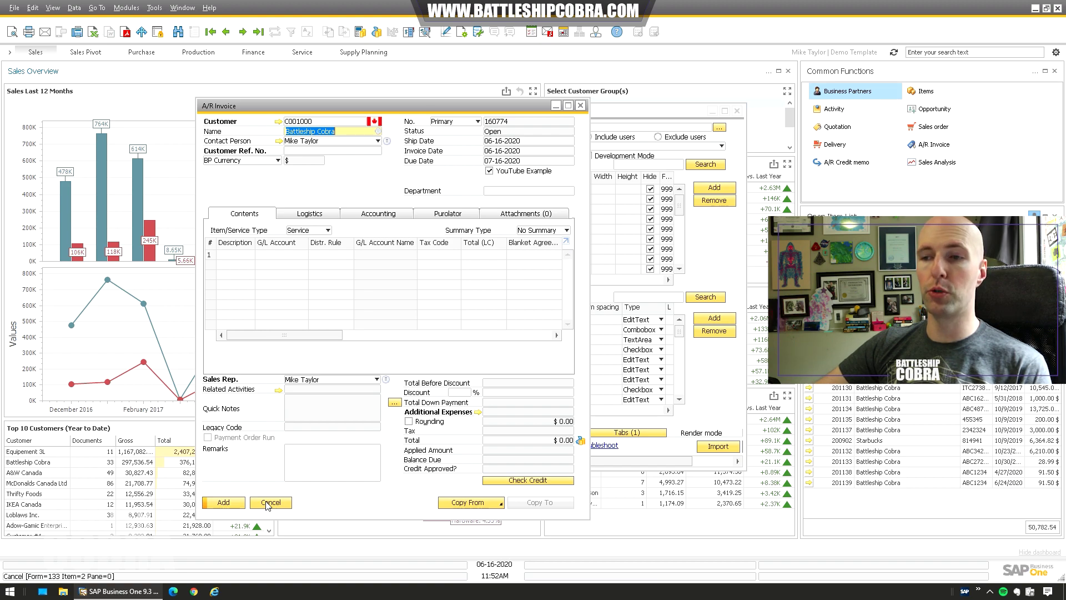
click(640, 114)
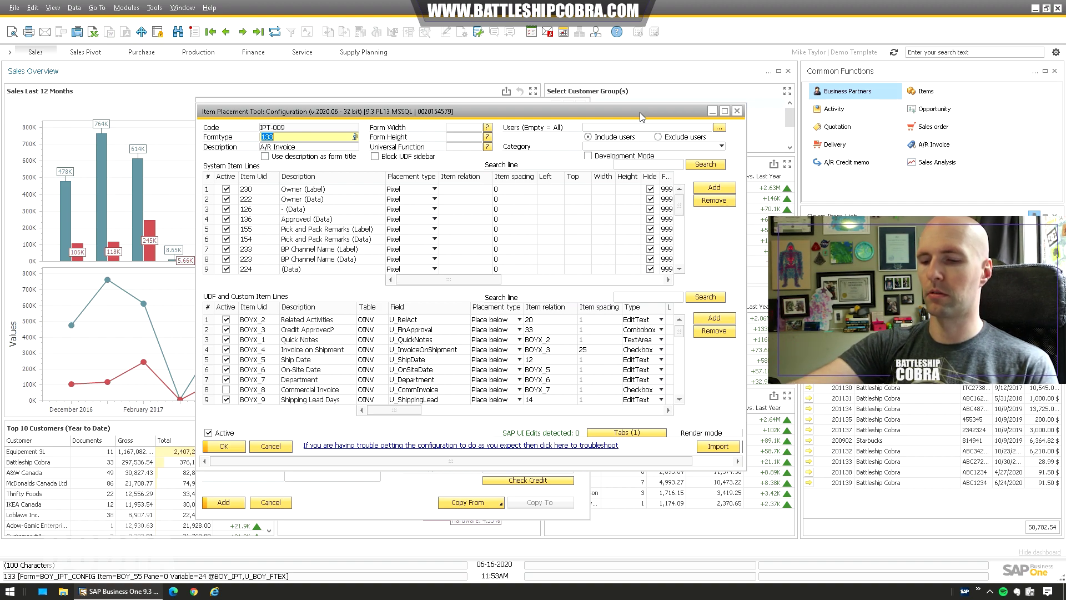
Add a new custom item line 48 named 'YouTube Button'
scroll(638, 361, down, 13)
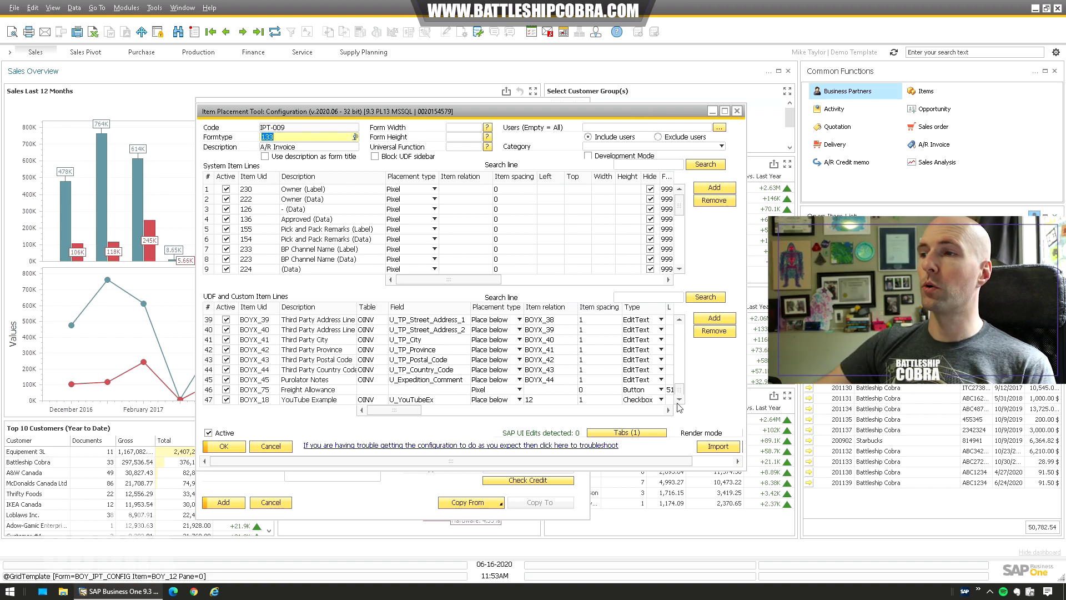
click(715, 319)
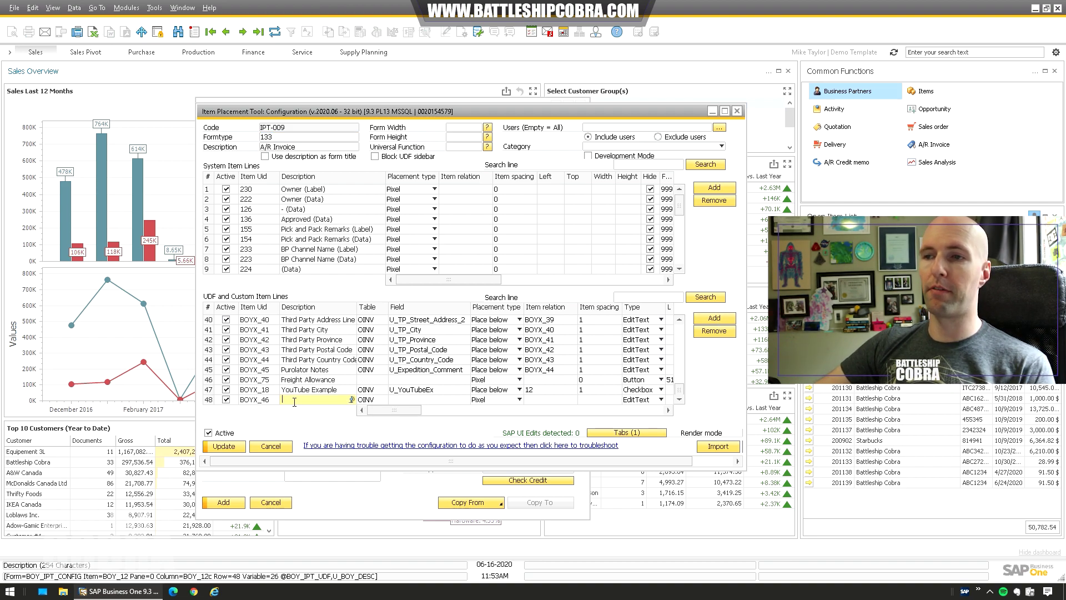
text(YouTube Button)
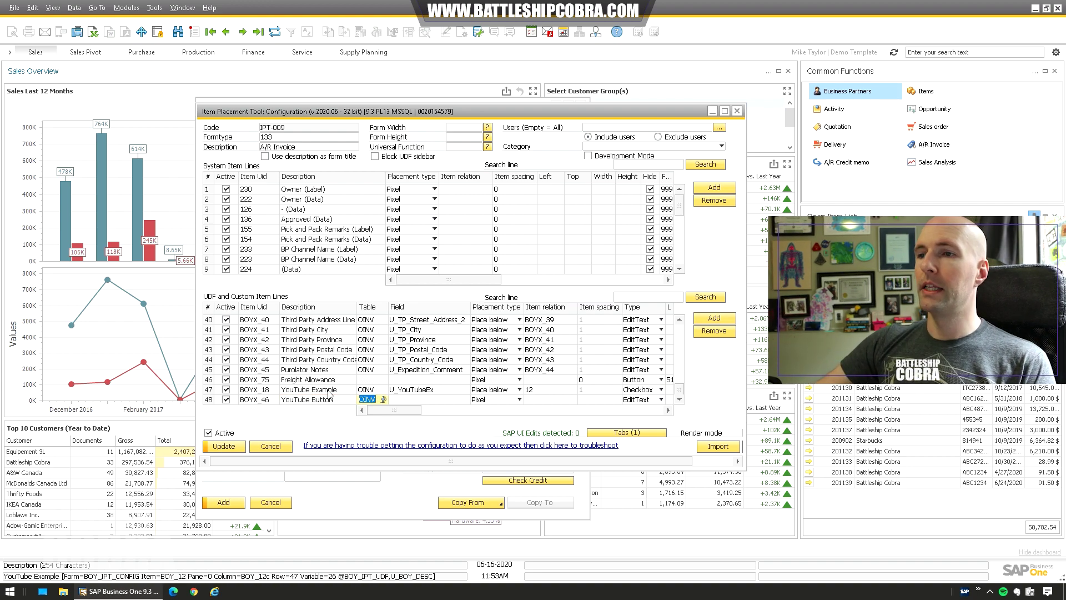
click(418, 401)
Set line 48 to Place right to item 2 with item spacing 6
click(489, 401)
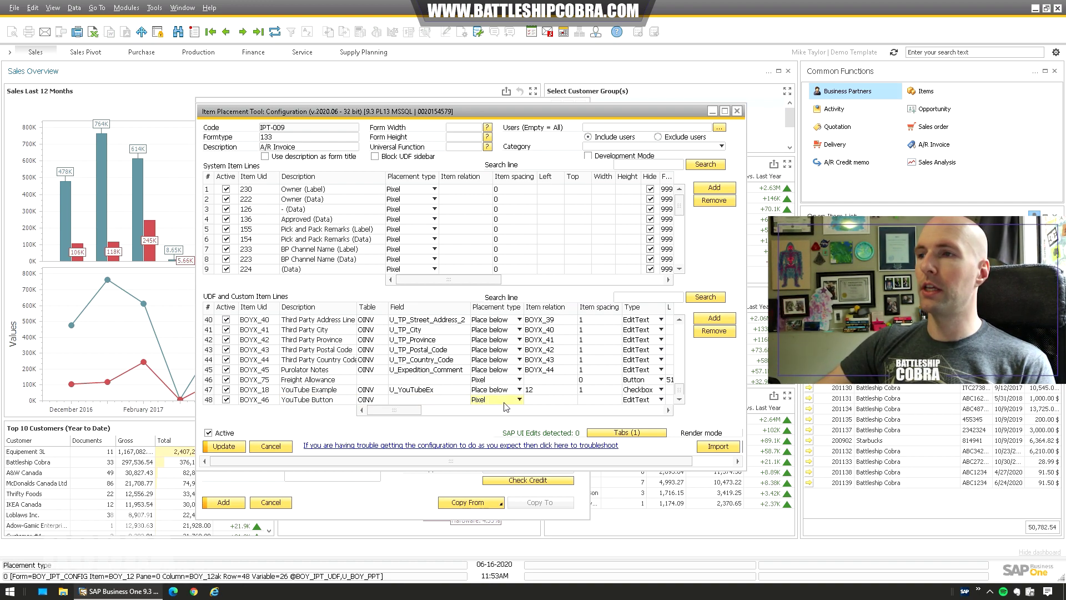
click(507, 405)
click(492, 450)
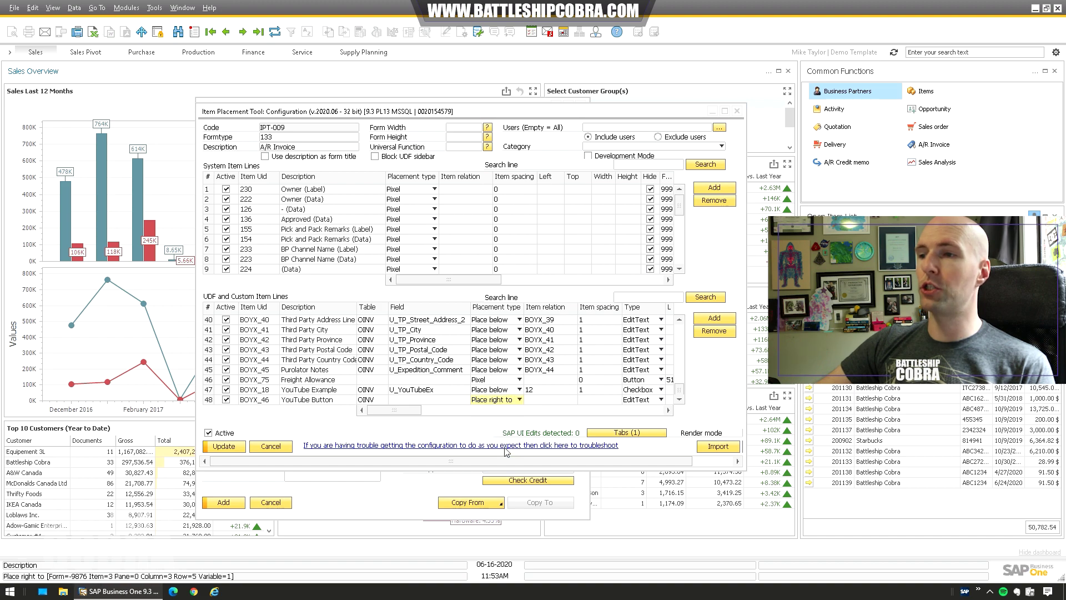
click(536, 401)
text(2)
key(Tab)
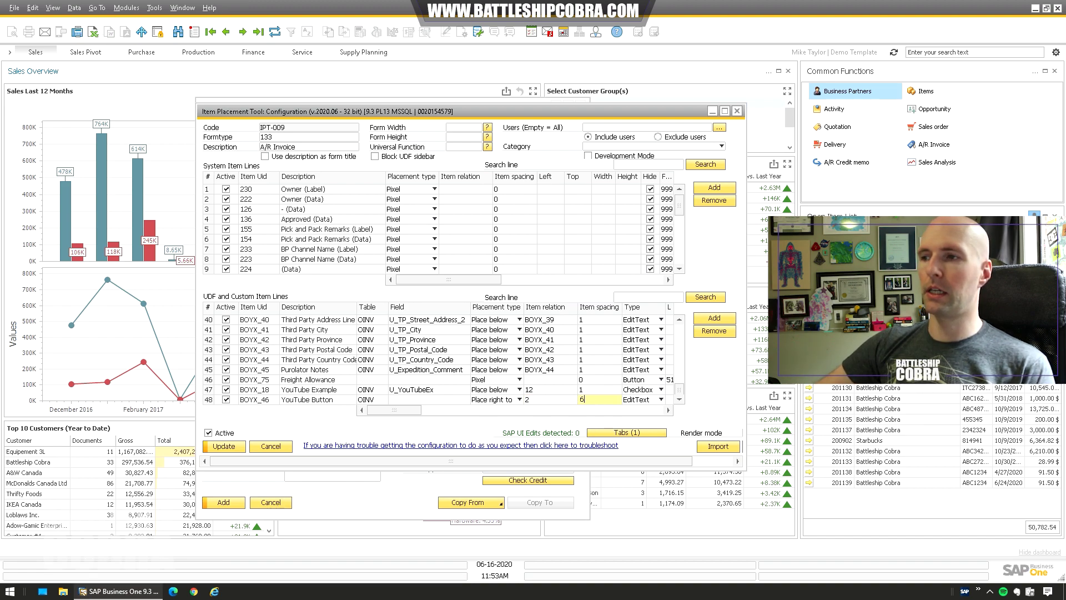
text(6)
drag(398, 414, 408, 415)
click(577, 400)
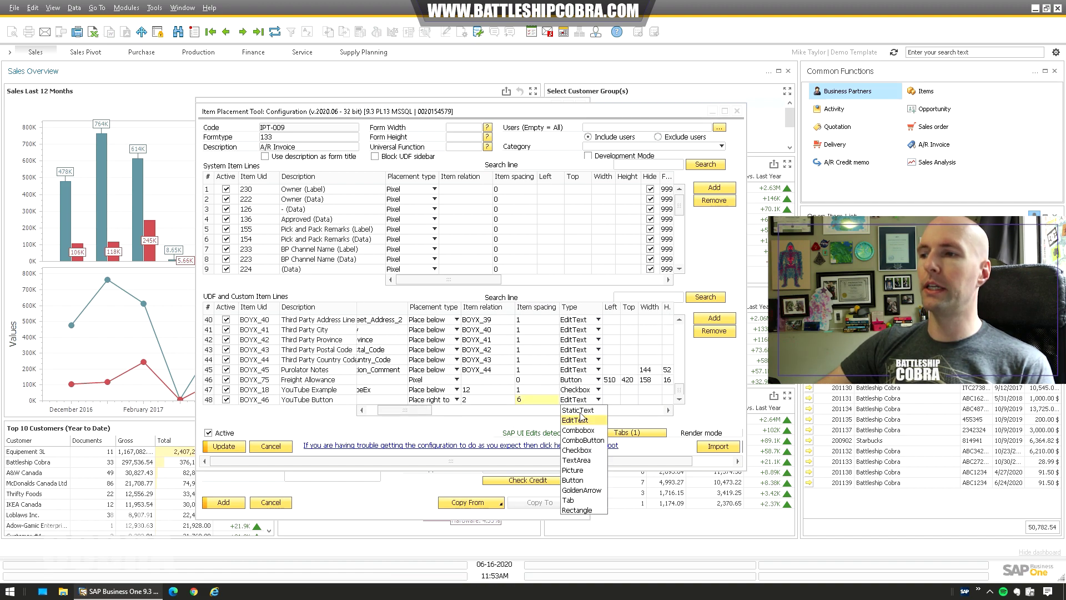
Make the YouTube Button line a Button with width 150
click(575, 480)
drag(393, 410, 444, 410)
click(472, 400)
text(15)
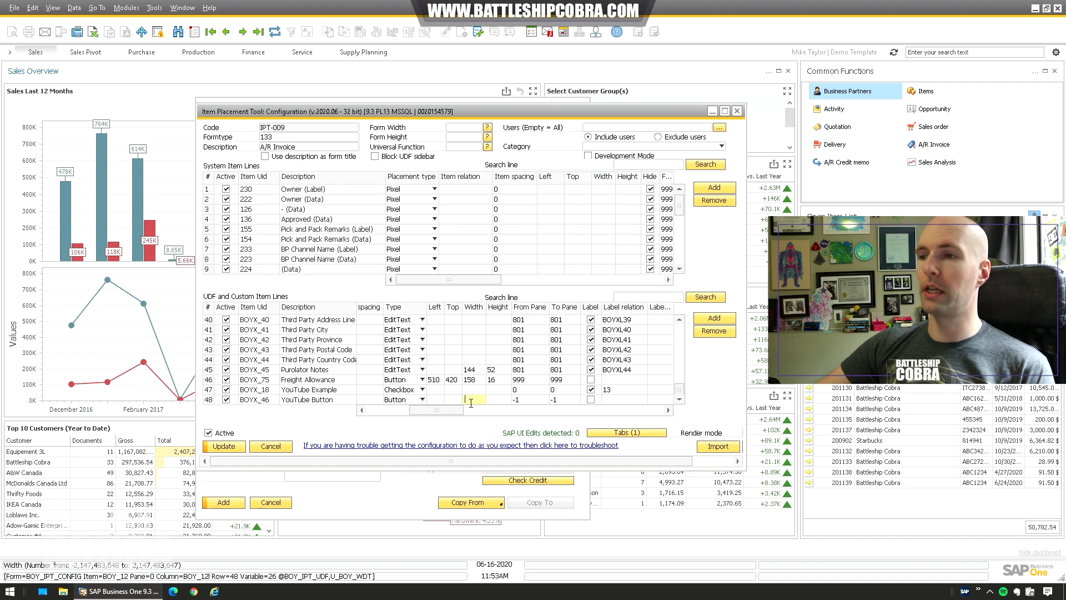
text(0)
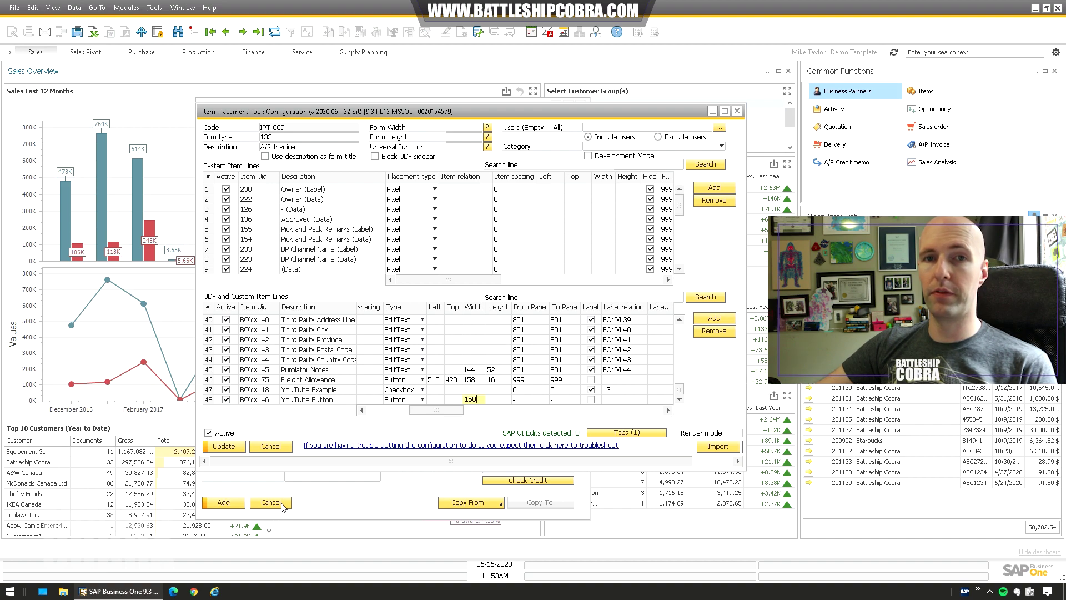
drag(444, 409, 521, 409)
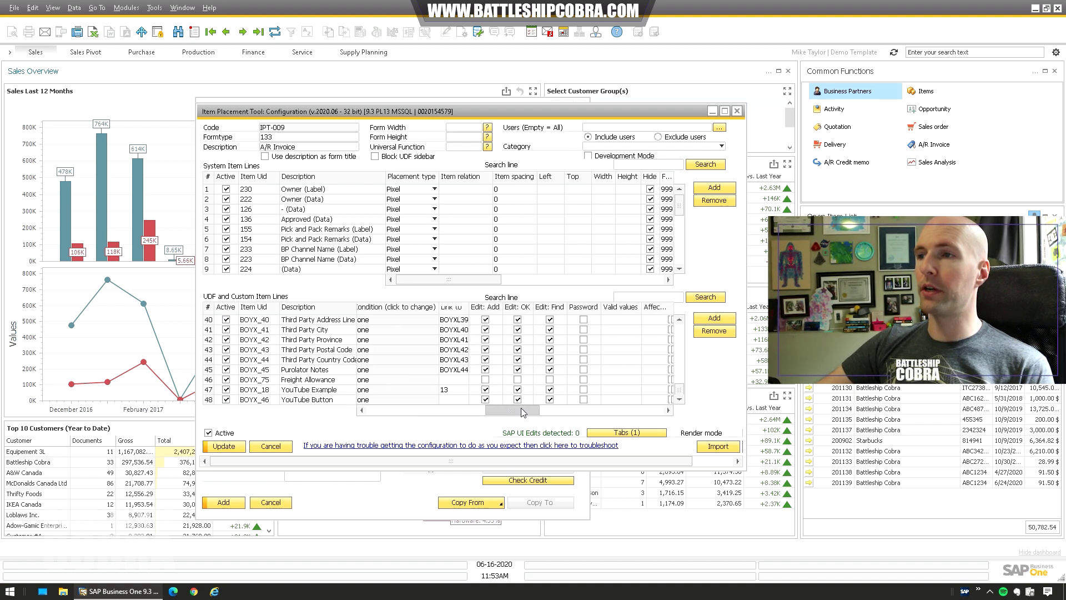
Enable the YouTube Button in both Edit: Add and Edit: OK modes
click(551, 403)
click(486, 400)
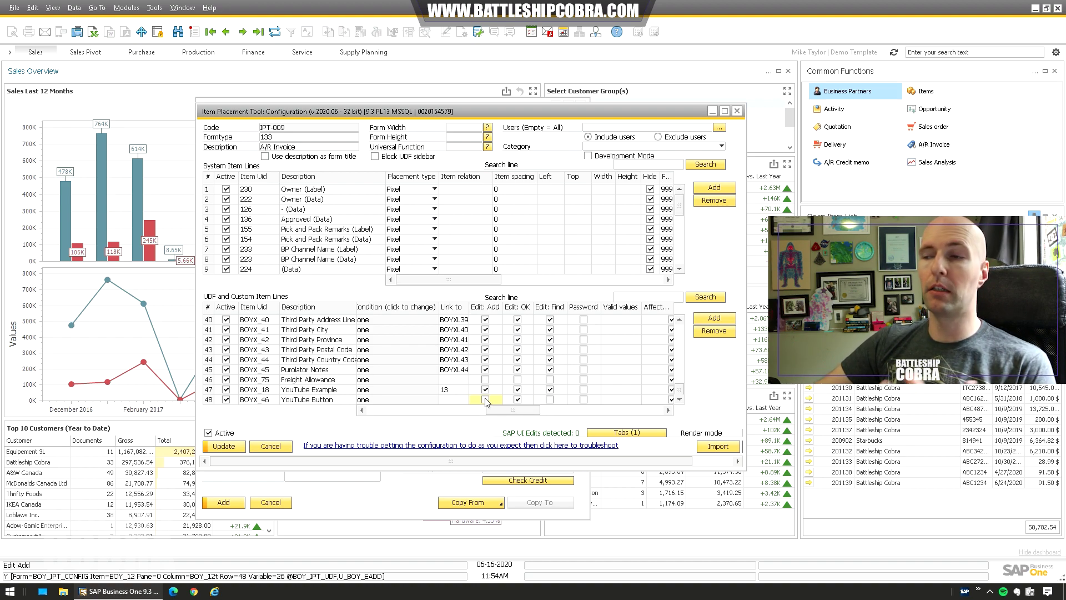
click(485, 399)
click(518, 400)
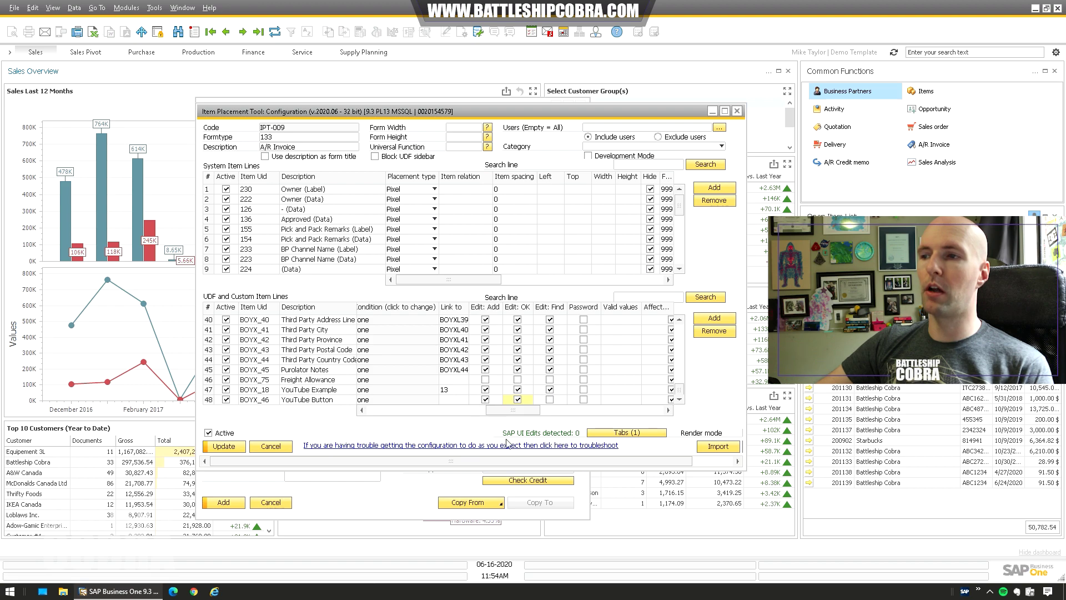
drag(529, 412, 527, 412)
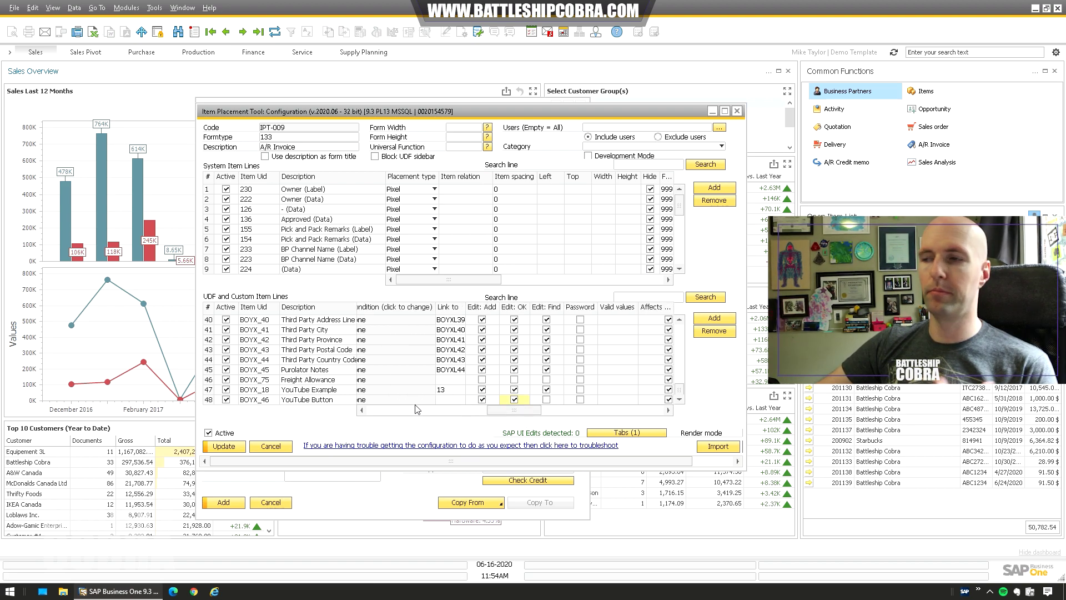
Apply the placement changes, then raise the YouTube Button's item spacing from 6 to 8 and update
click(225, 449)
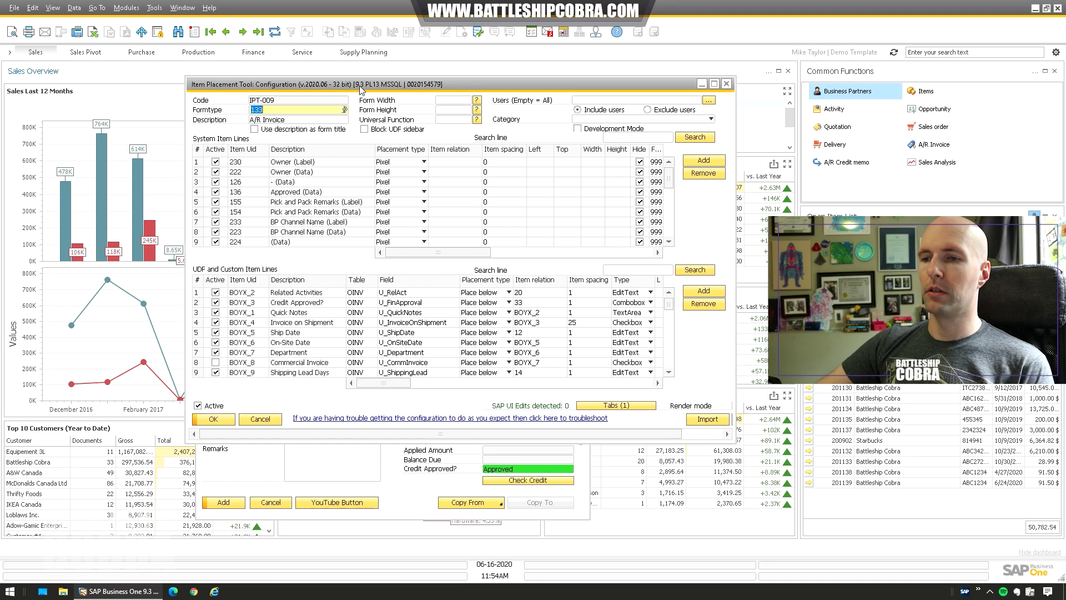
mouse_move(391, 385)
mouse_down()
mouse_move(403, 389)
mouse_move(383, 385)
mouse_up()
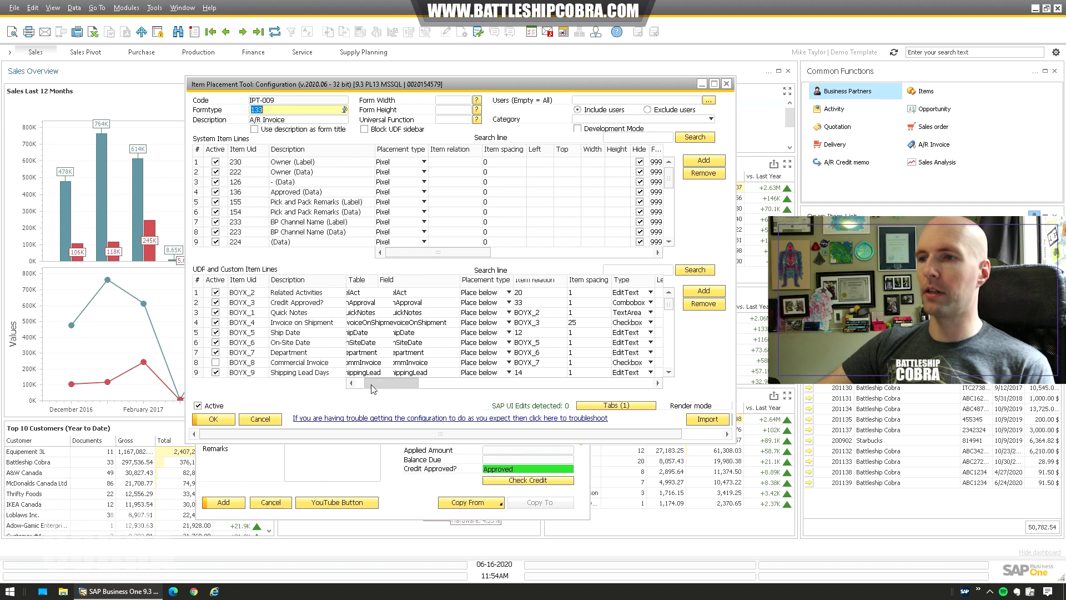
scroll(672, 313, down, 1)
scroll(672, 314, down, 15)
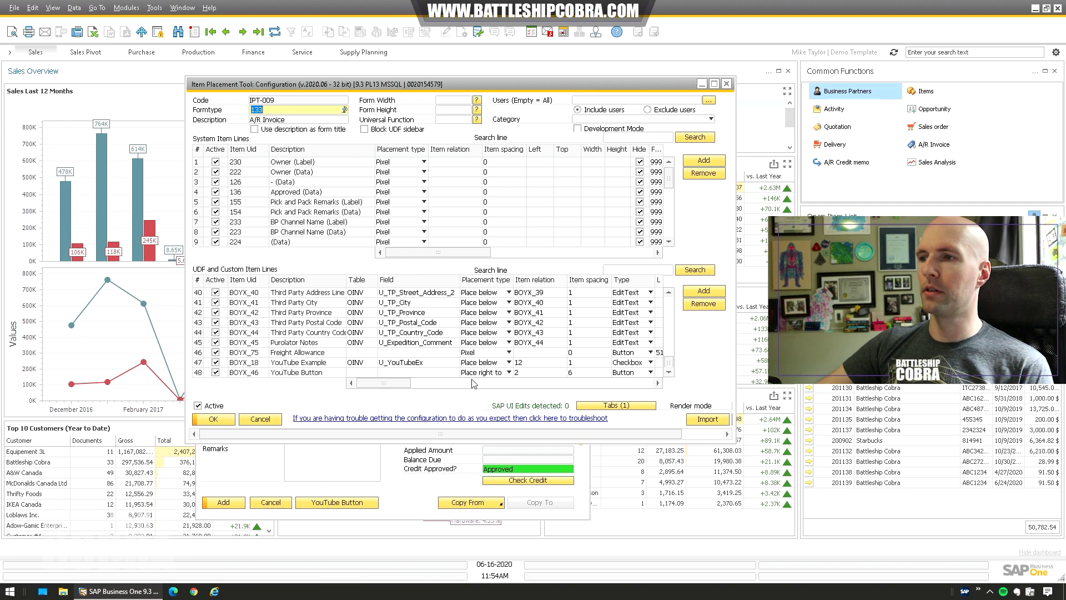
click(572, 372)
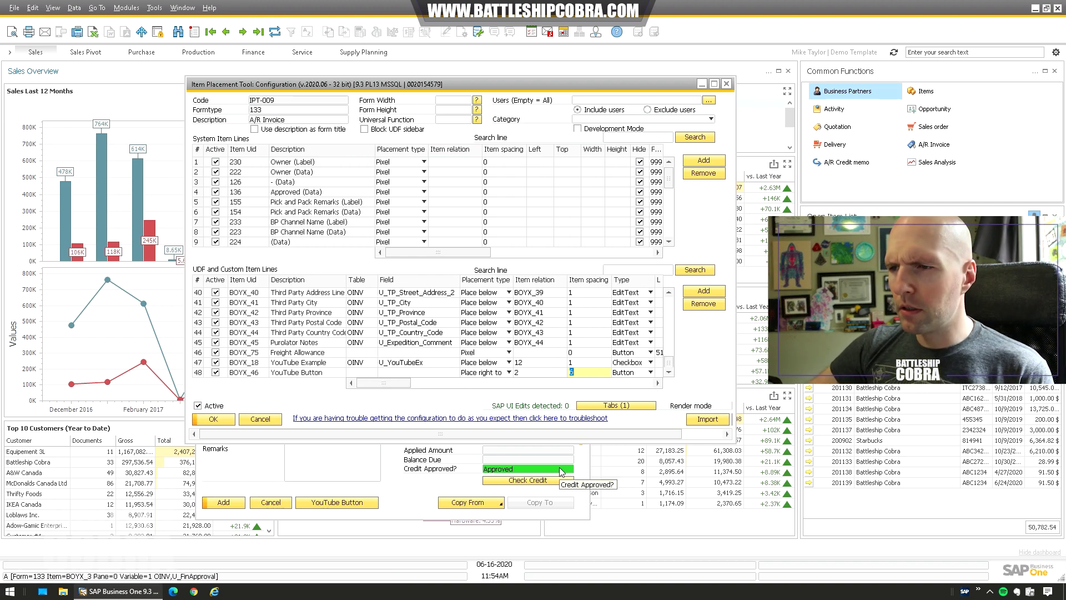
text(8)
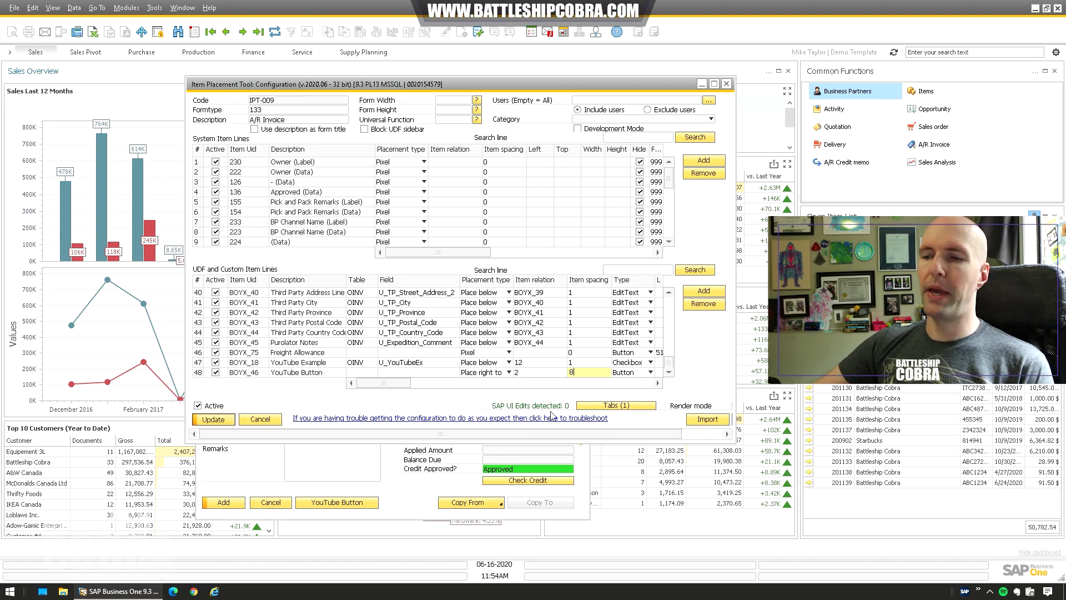
key(Return)
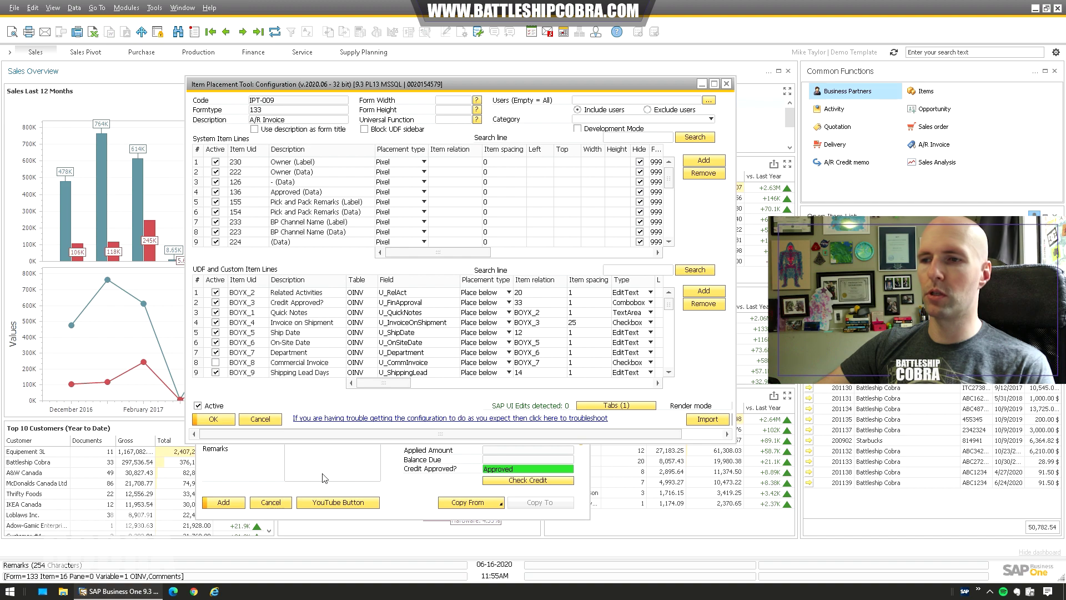
Return to the A/R Invoice and test the YouTube Button, checking its right-click menu without choosing an option
click(728, 87)
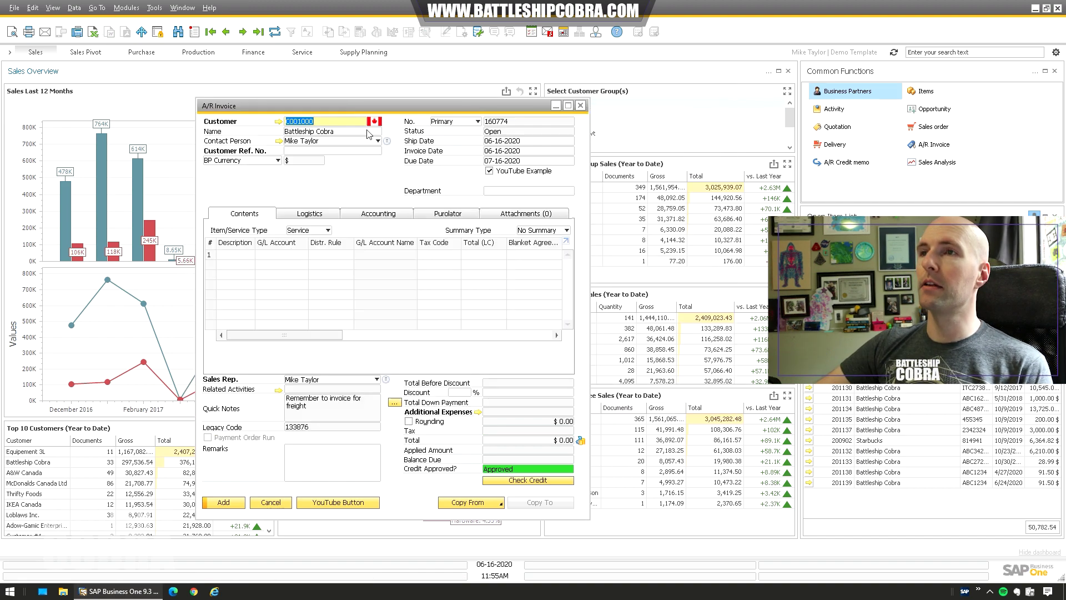
click(304, 498)
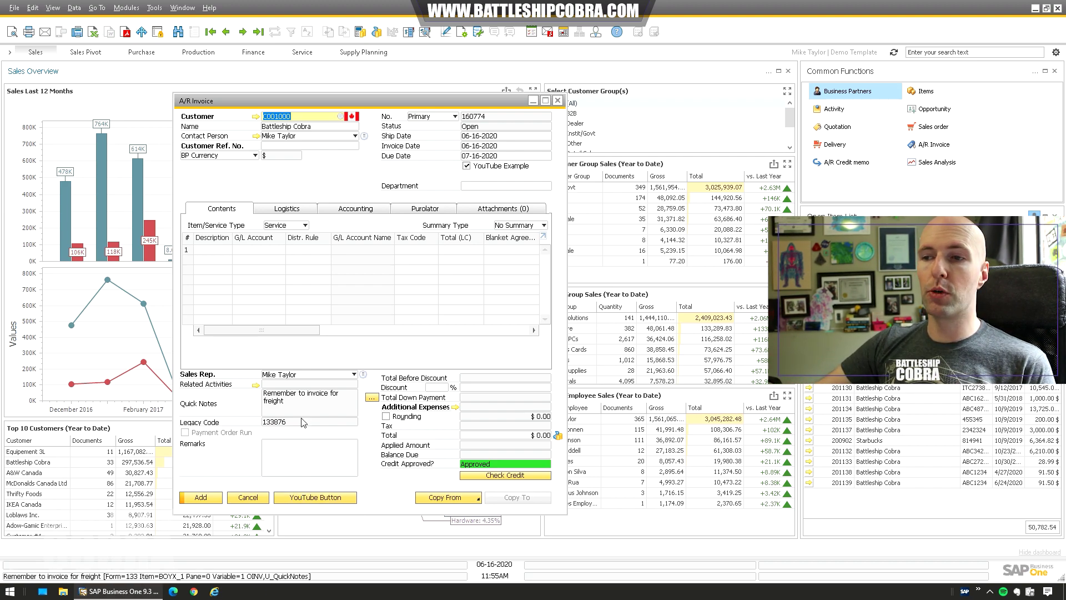
right_click(304, 498)
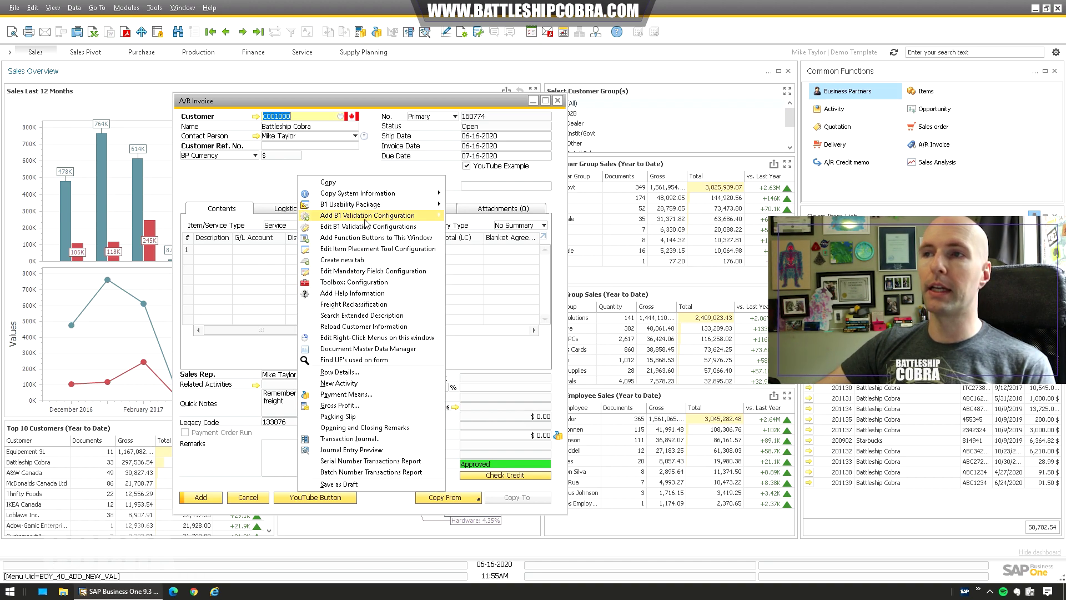
mouse_move(386, 218)
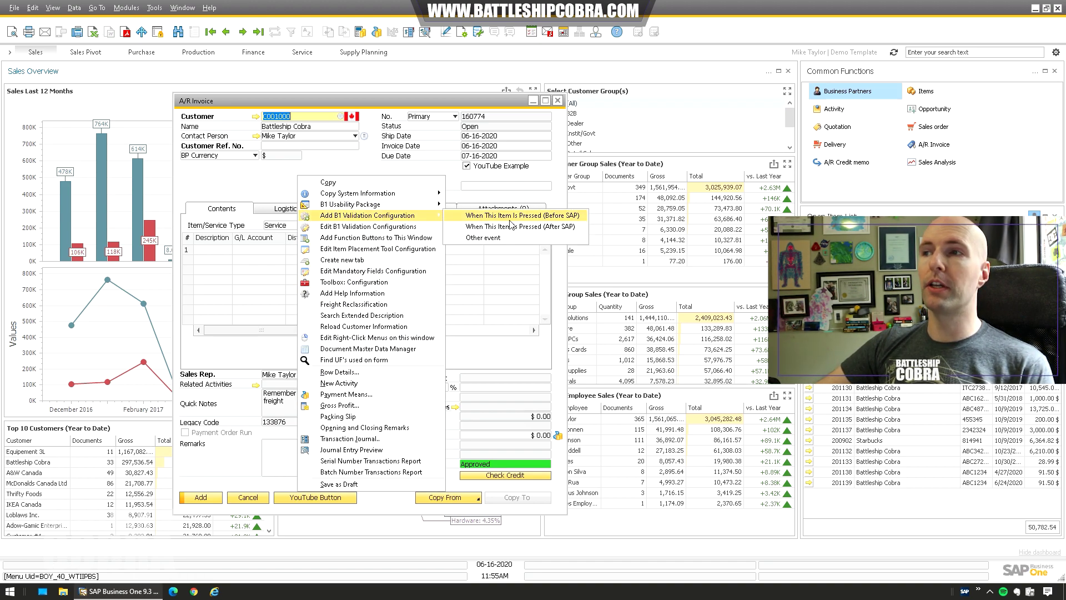
click(233, 353)
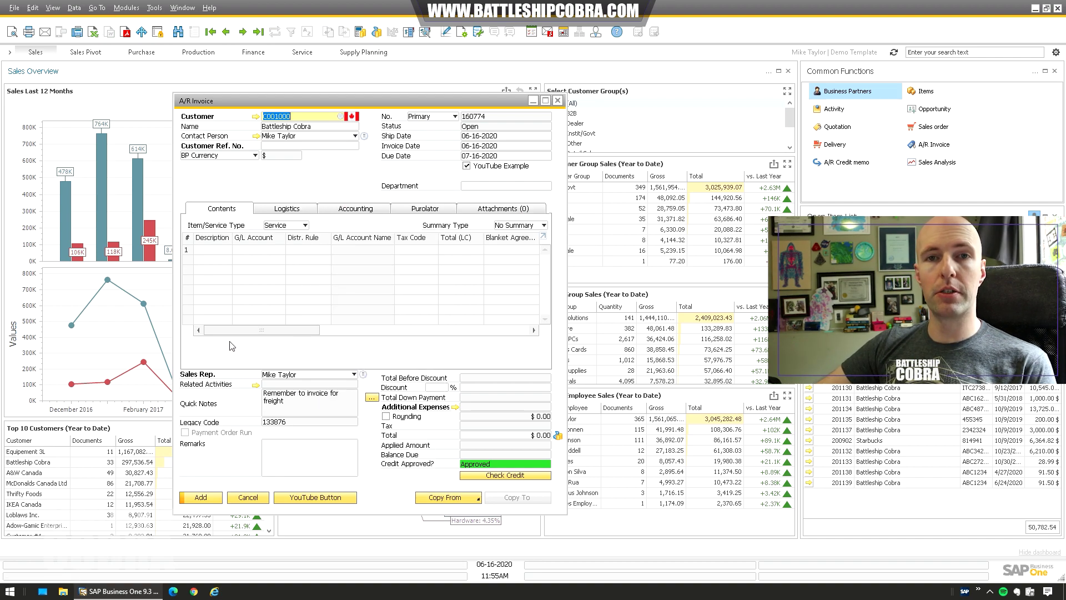
click(316, 498)
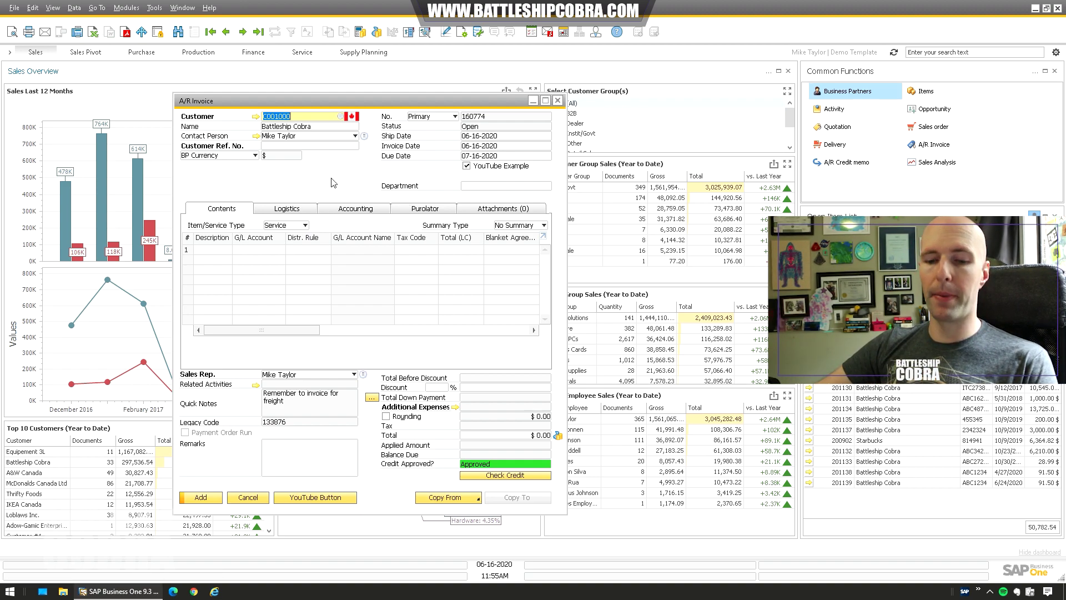
Discard the A/R Invoice changes, start a new Sales - A/R Sales Order, and hide its UDF panel
key(Escape)
key(n)
click(126, 8)
mouse_move(156, 70)
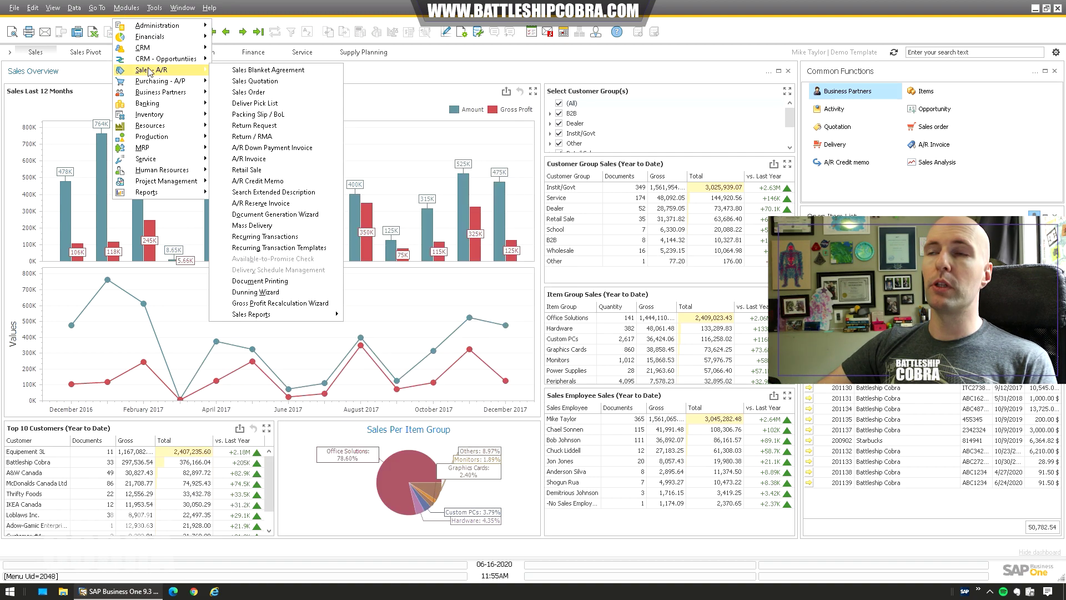
click(258, 93)
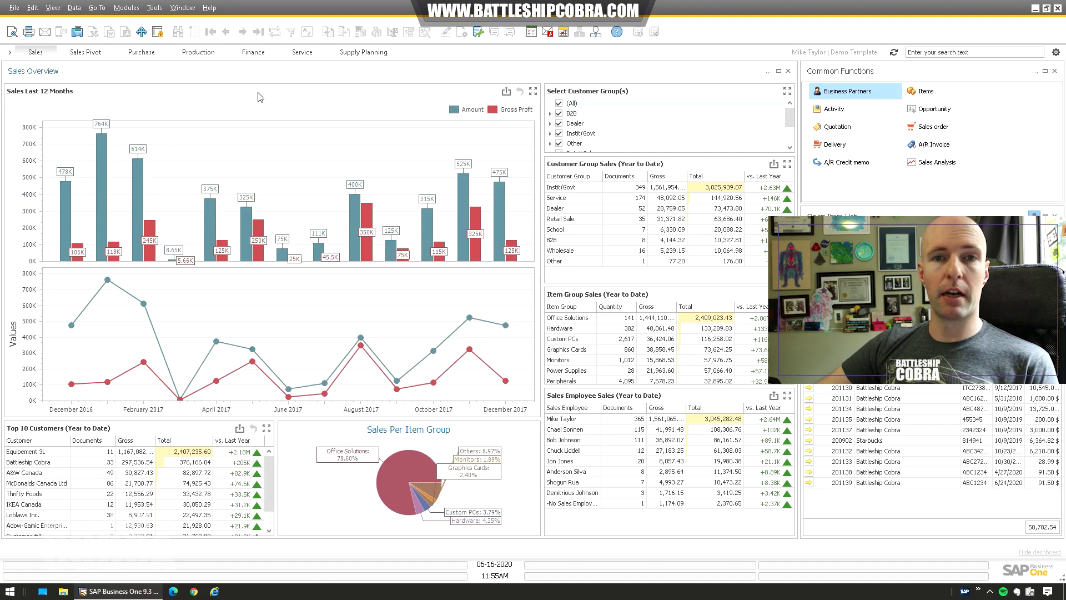
mouse_move(334, 343)
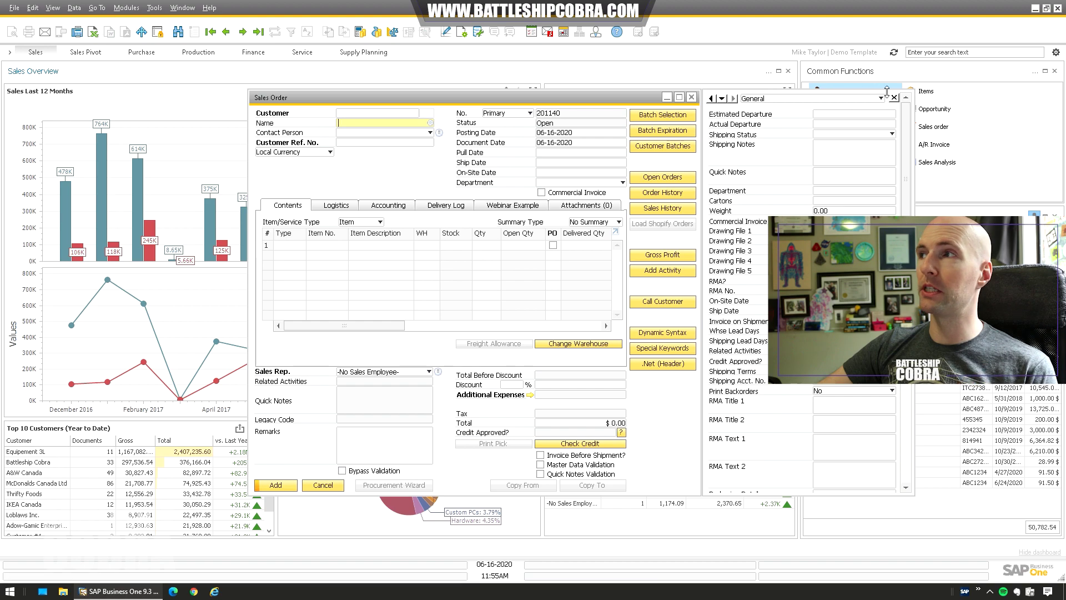
click(893, 97)
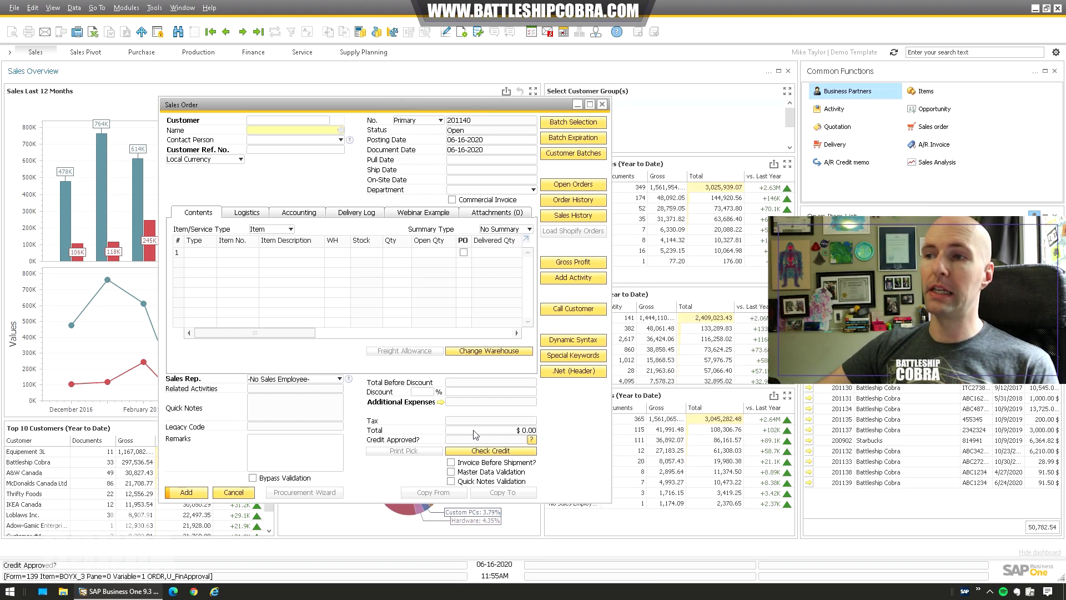